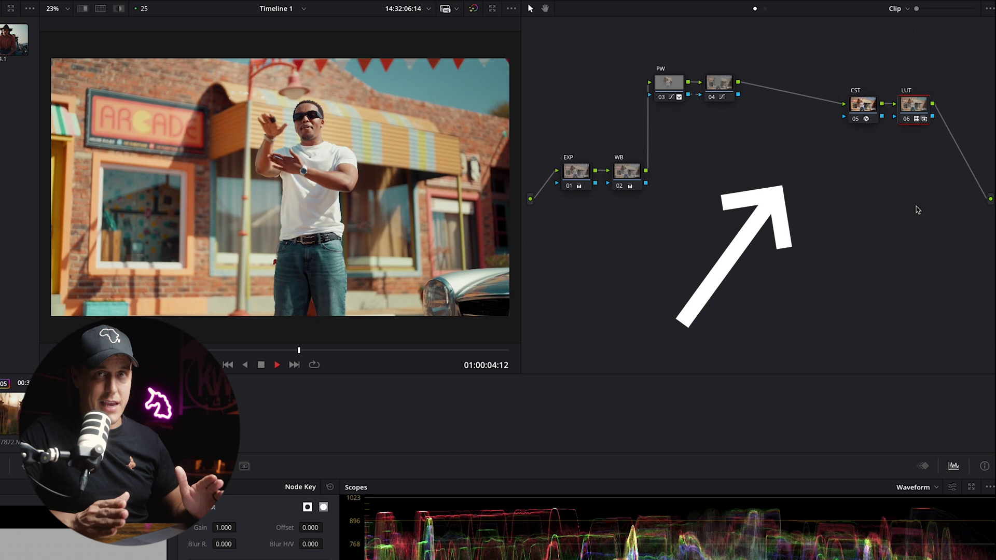
# Step: Stop playback and scrub back through the convertible clip with its grade shown
pyautogui.press('space')
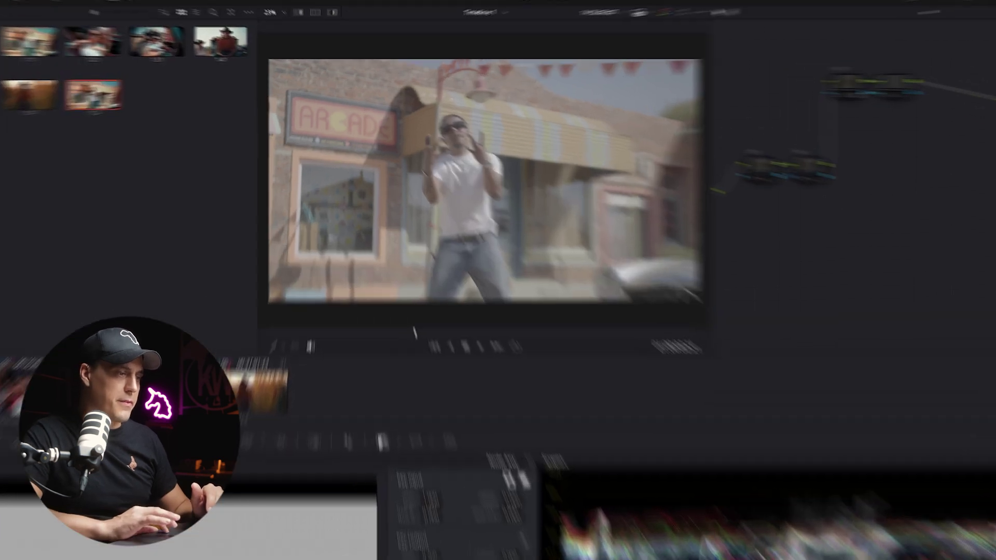
pyautogui.hotkey('shift', 'd')
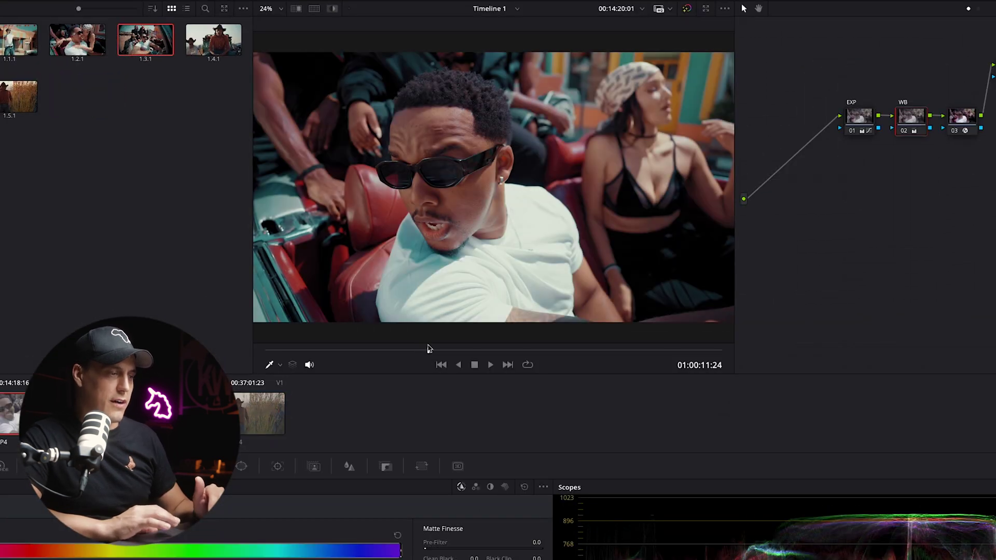
pyautogui.moveTo(410, 351); pyautogui.dragTo(390, 353)
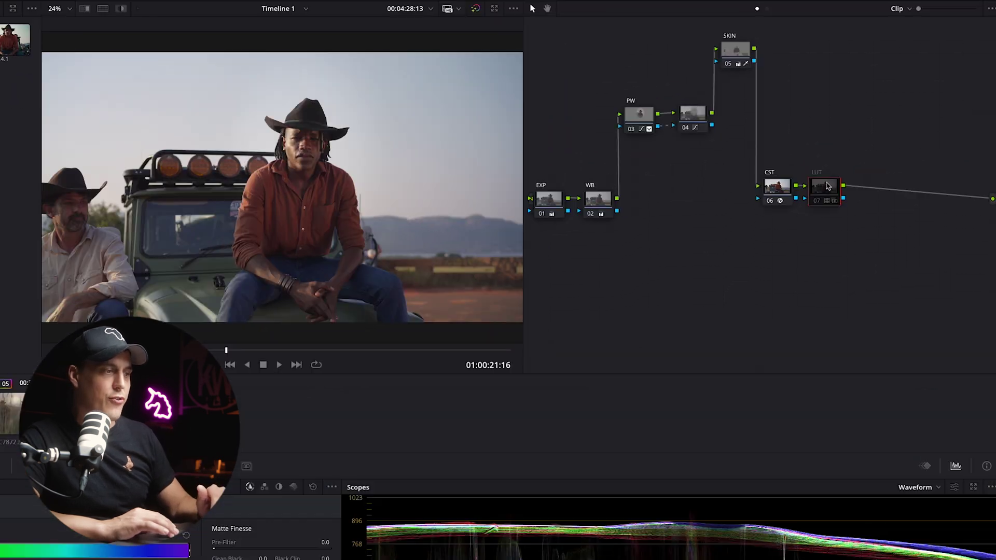
# Step: Enable the disabled creative LUT node on the convertible clip
pyautogui.click(817, 202)
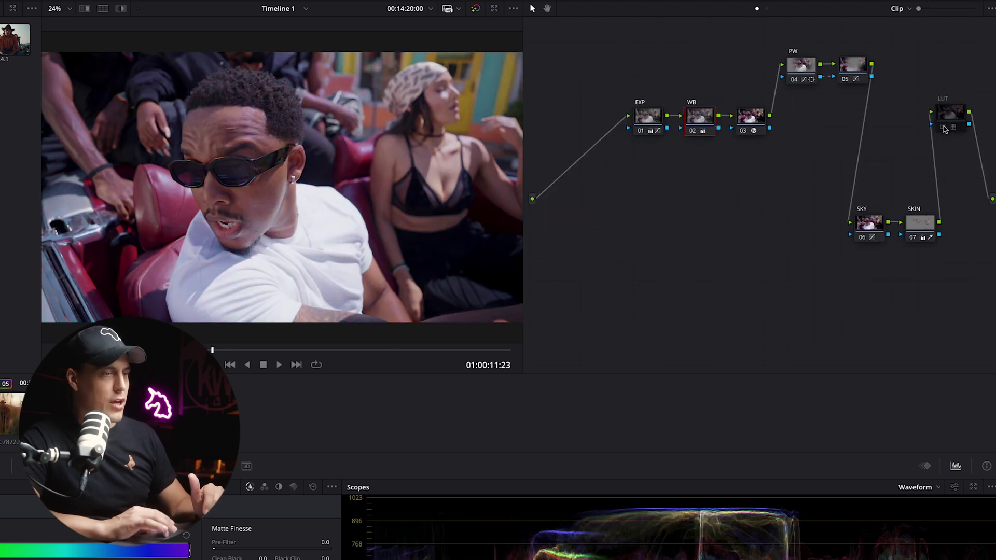
pyautogui.click(944, 129)
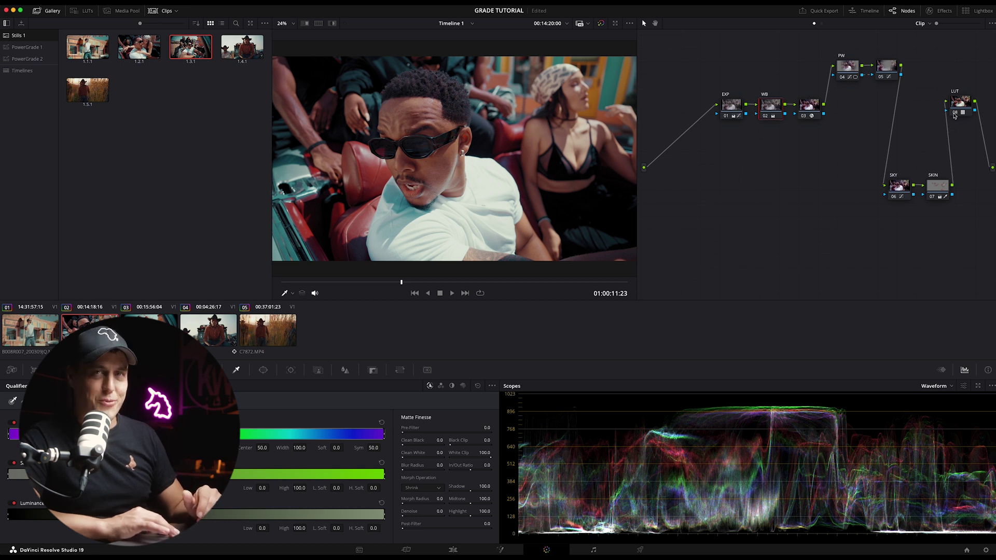
pyautogui.click(400, 272)
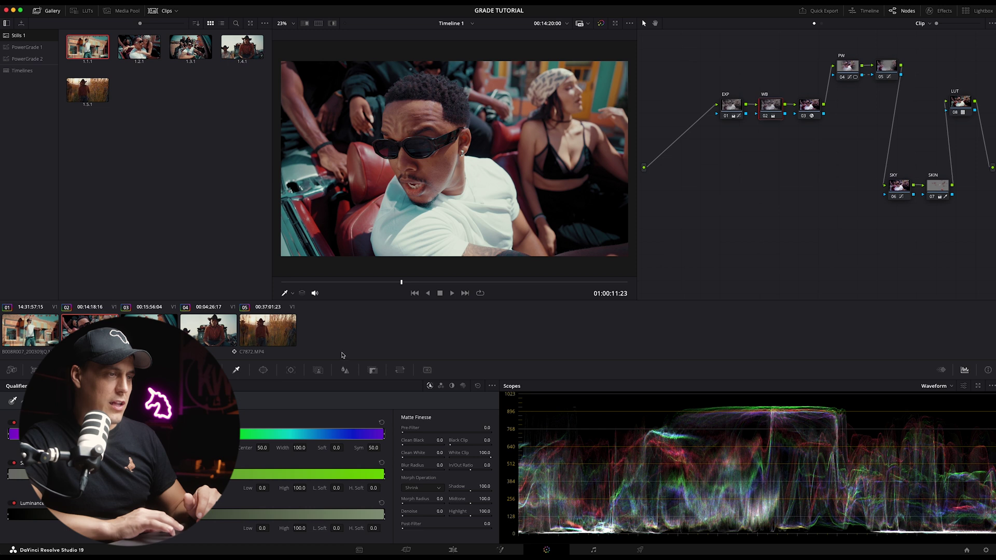
# Step: Set the viewer zoom to Fit and delete every node in the convertible clip's grade
pyautogui.click(291, 23)
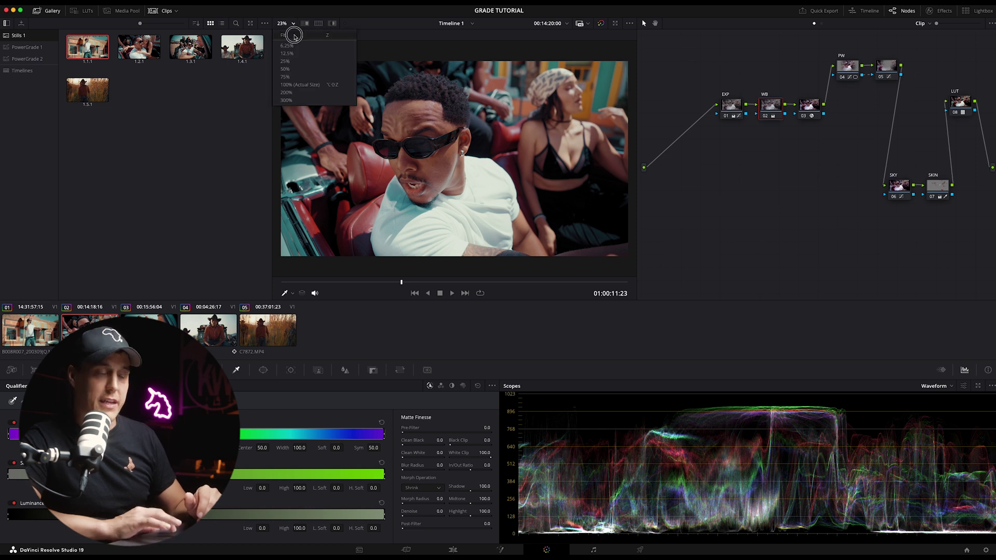
pyautogui.click(294, 41)
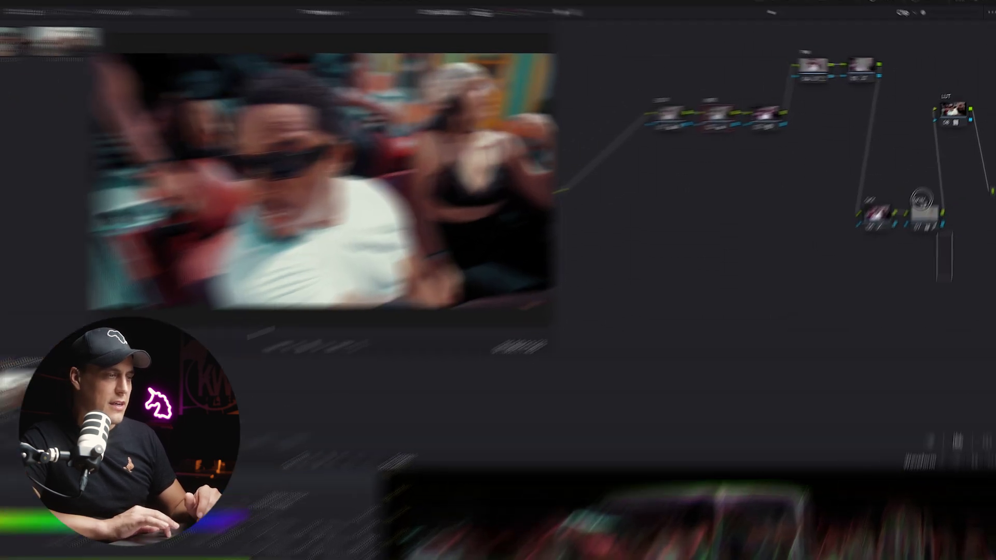
pyautogui.moveTo(959, 238); pyautogui.dragTo(755, 59)
pyautogui.moveTo(679, 55); pyautogui.dragTo(622, 47)
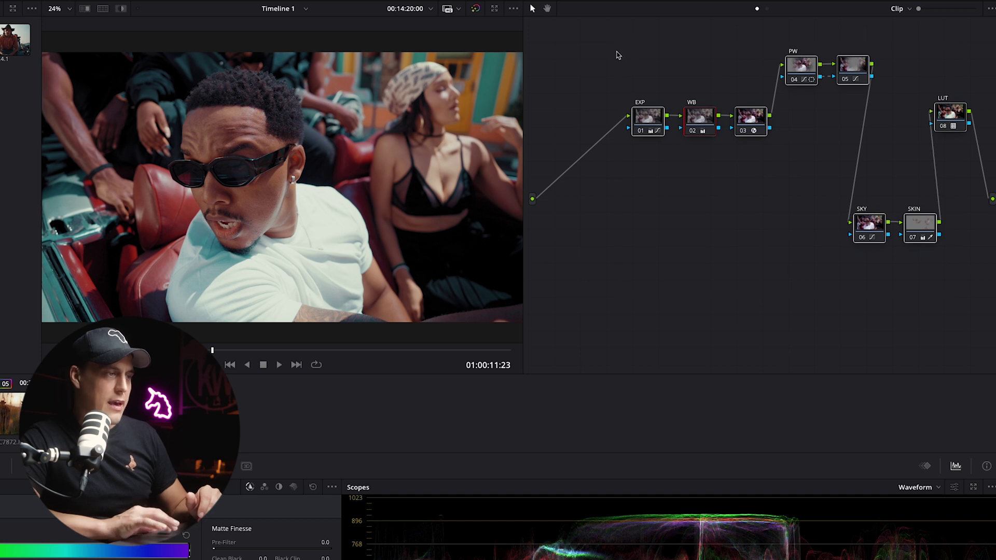
pyautogui.press('Delete')
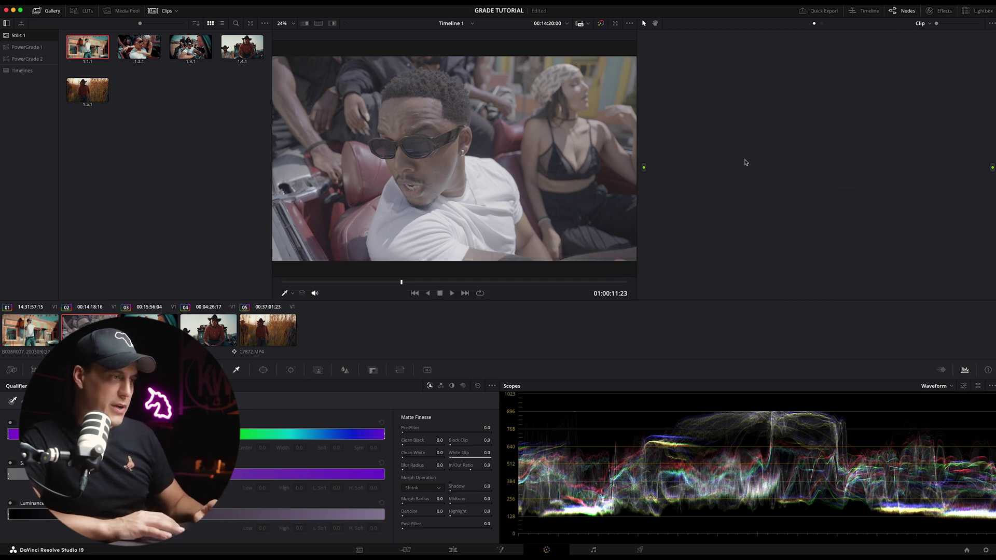
# Step: Add a serial node and apply Color Space Transform to it from the Effects library
pyautogui.hotkey('alt', 's')
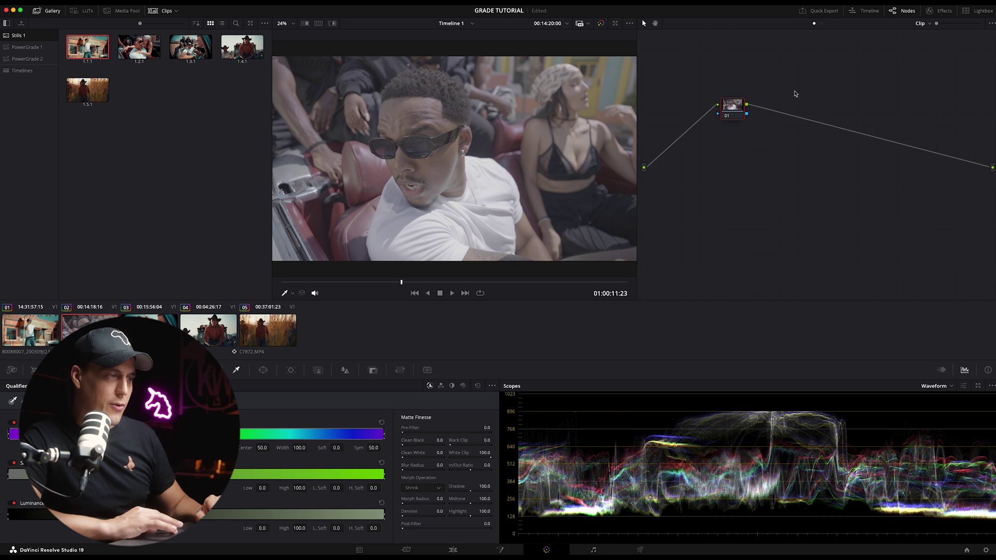
pyautogui.moveTo(730, 107); pyautogui.dragTo(788, 95)
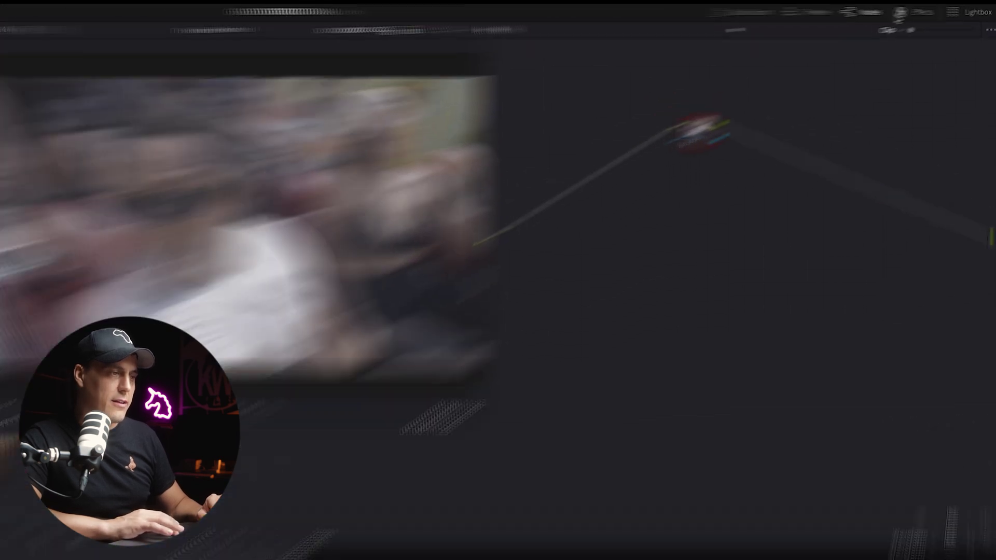
pyautogui.click(907, 12)
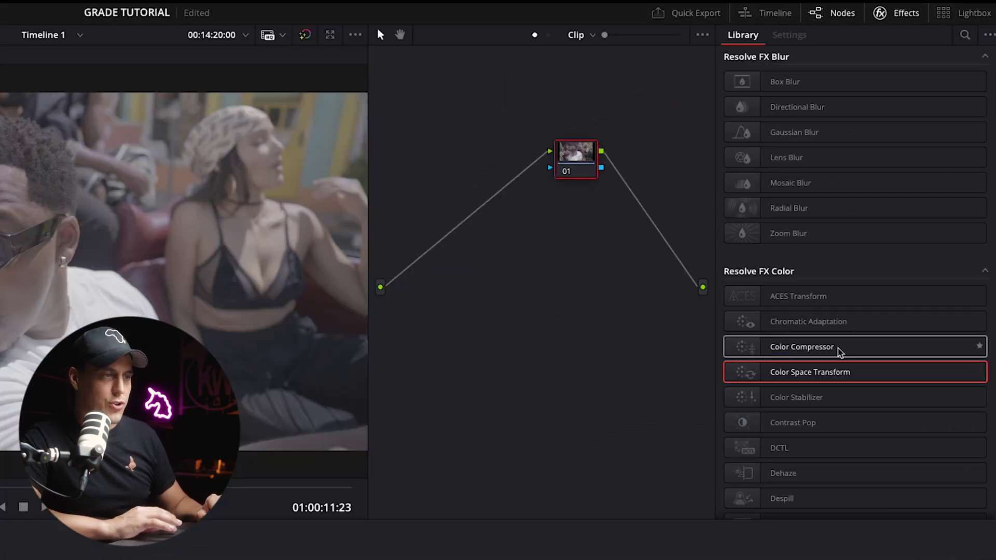
pyautogui.moveTo(824, 377); pyautogui.dragTo(577, 156)
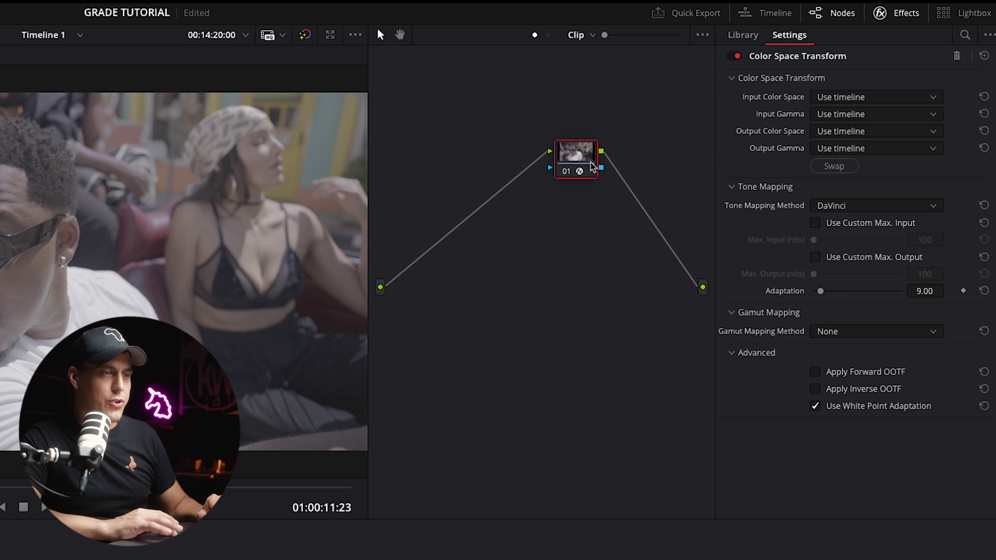
# Step: Set the CST input to Sony S-Gamut3.Cine color space with Sony S-Log3 gamma
pyautogui.click(858, 99)
pyautogui.scroll(-8, 866, 221)
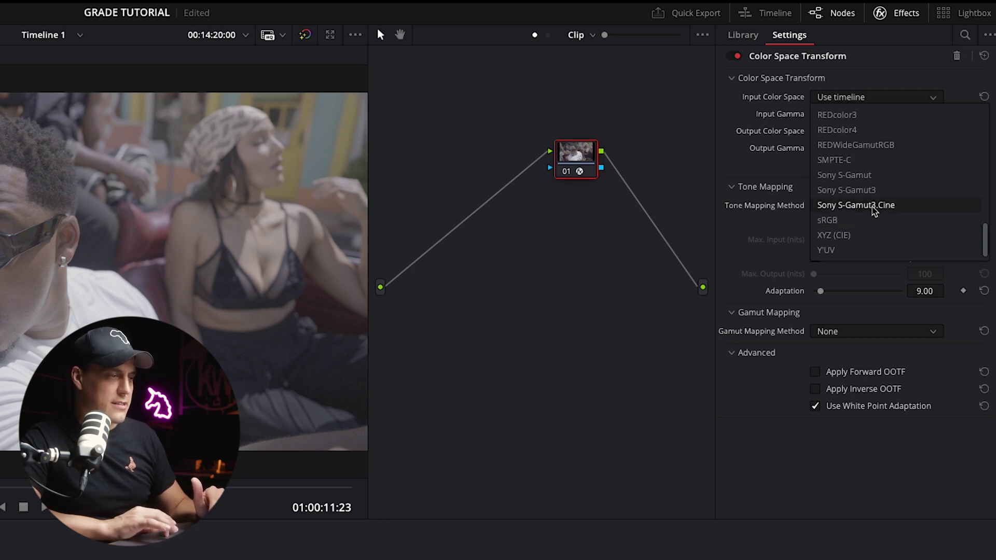
pyautogui.click(876, 206)
pyautogui.click(867, 114)
pyautogui.scroll(-10, 896, 187)
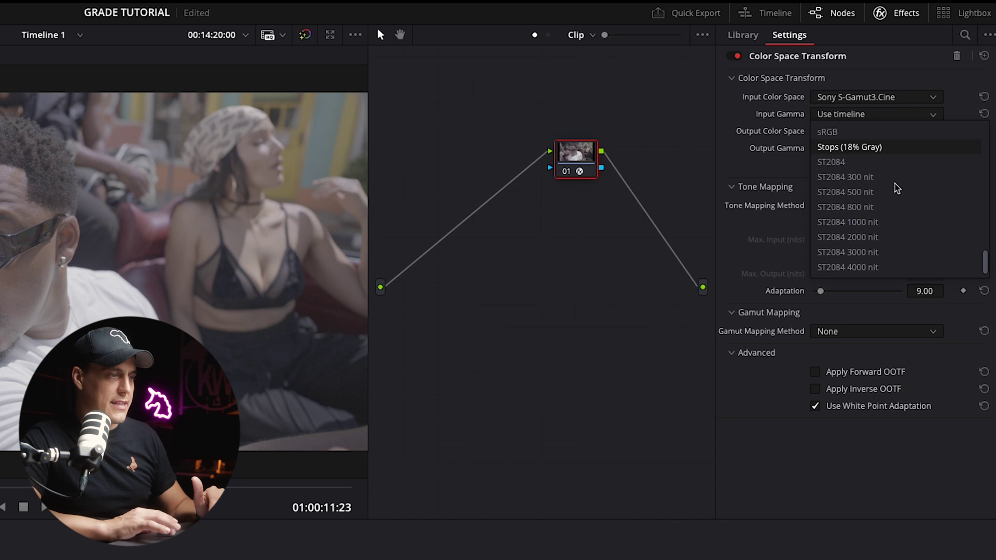
pyautogui.scroll(2, 882, 193)
pyautogui.click(853, 199)
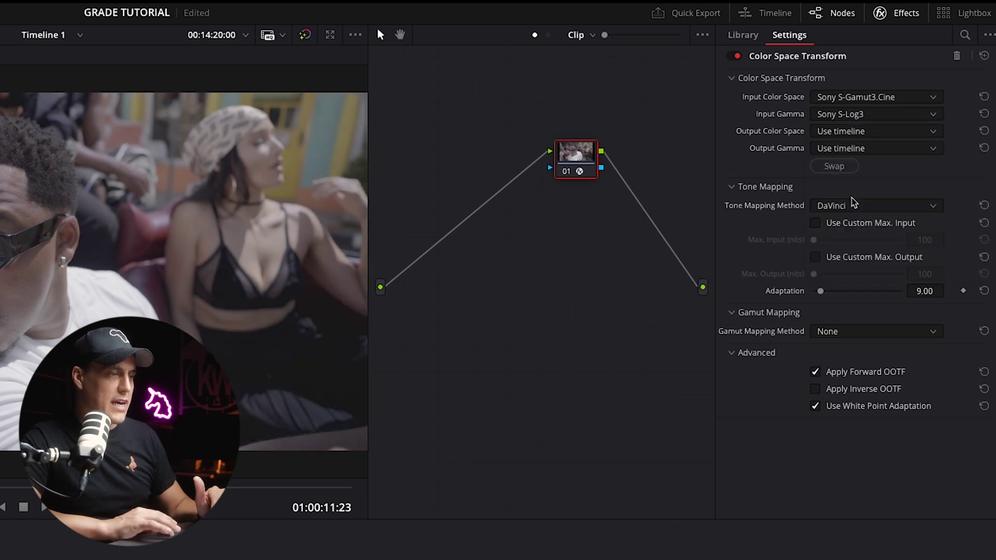
# Step: Set the CST output to Rec.709 color space with Gamma 2.4
pyautogui.click(877, 131)
pyautogui.scroll(-10, 894, 267)
pyautogui.scroll(6, 882, 262)
pyautogui.scroll(-3, 881, 263)
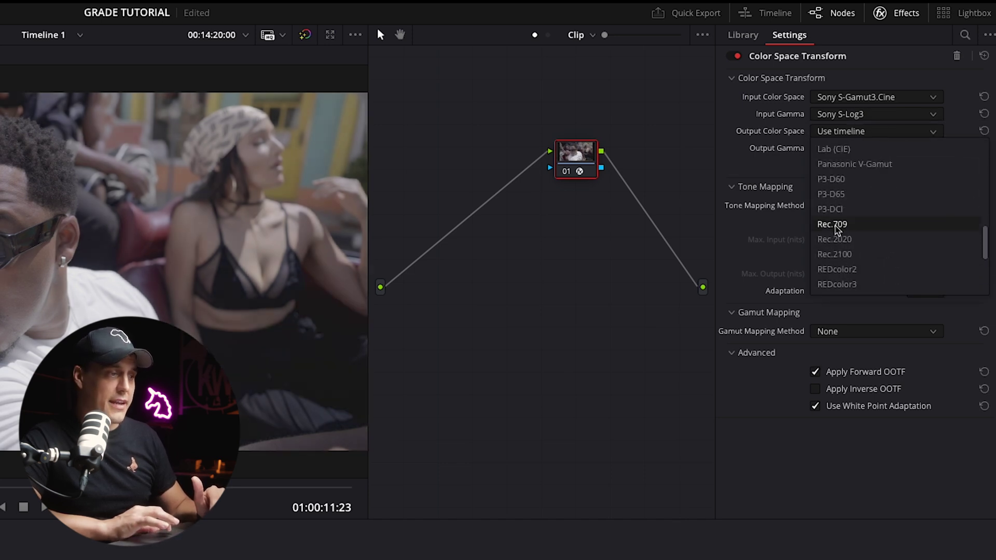
pyautogui.click(832, 224)
pyautogui.click(858, 149)
pyautogui.scroll(-8, 864, 254)
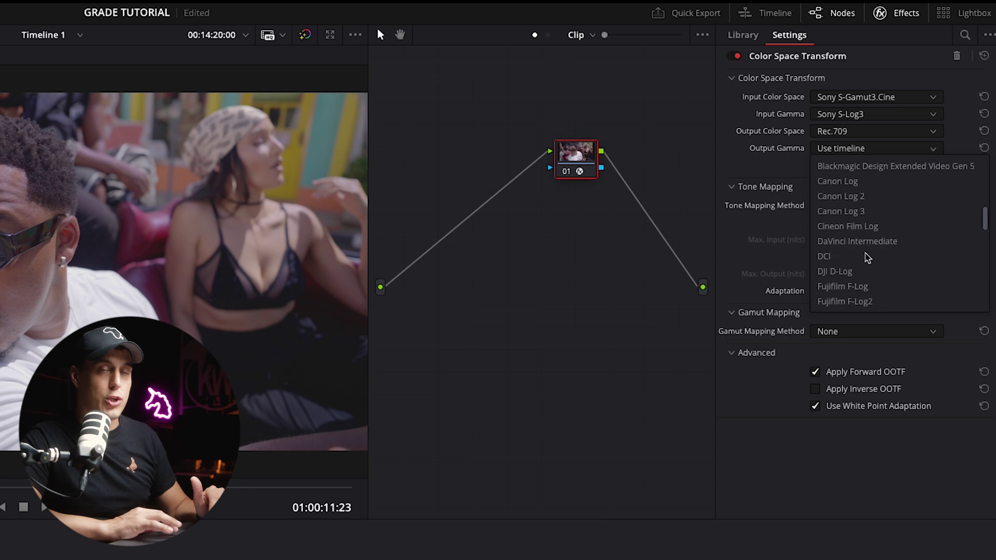
pyautogui.click(857, 182)
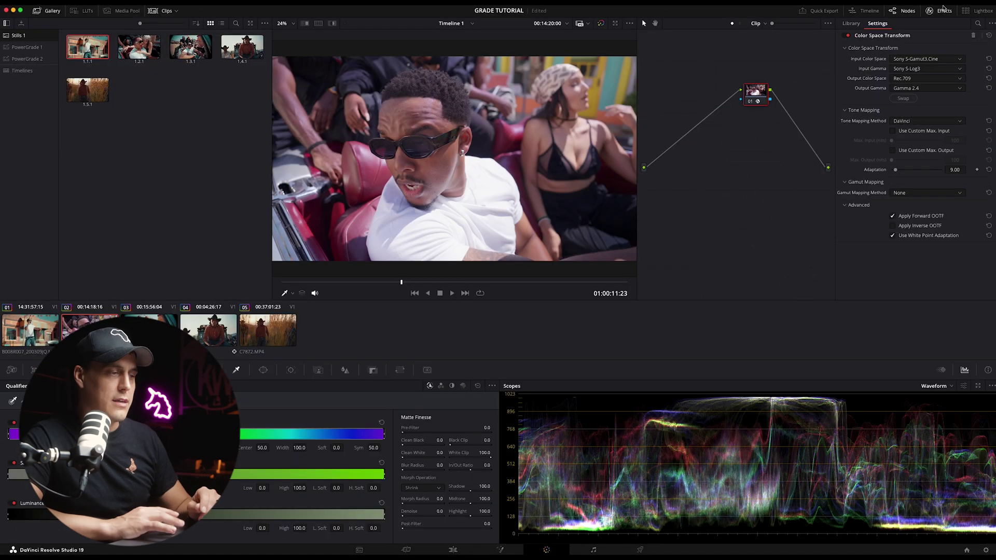
# Step: Close the Effects panel and toggle the transform node on and off to compare
pyautogui.click(943, 12)
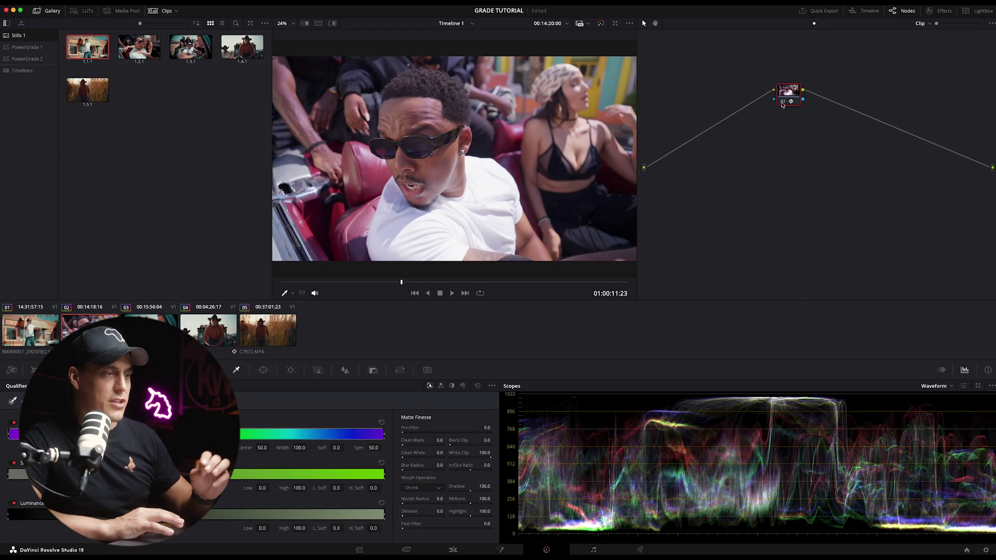
pyautogui.click(783, 102)
pyautogui.click(783, 102)
pyautogui.click(783, 102)
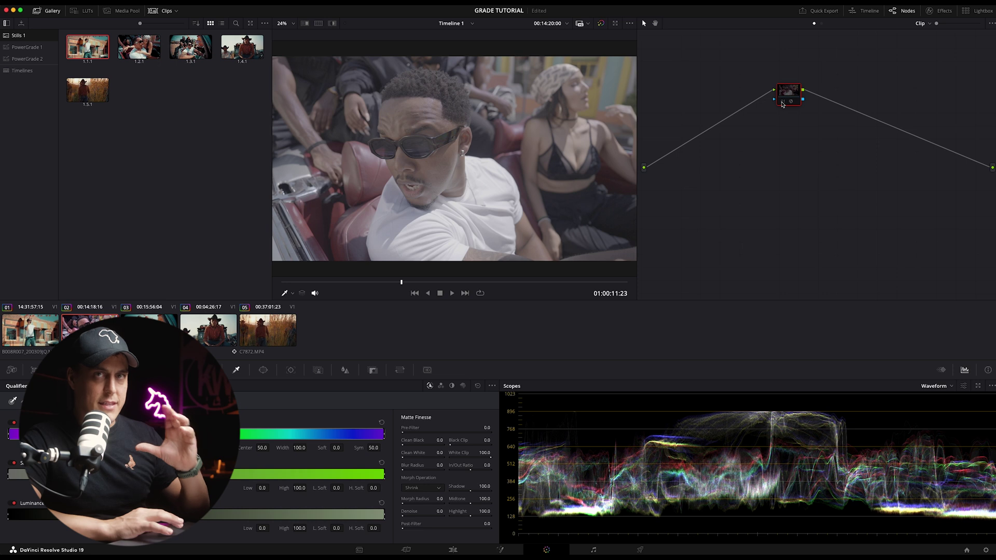
pyautogui.click(783, 103)
pyautogui.click(783, 102)
pyautogui.click(783, 103)
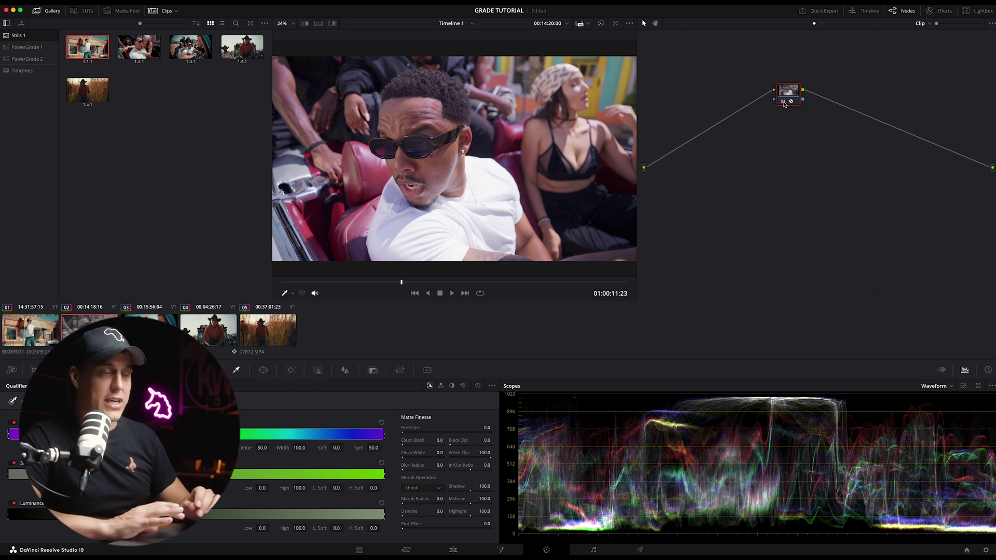
pyautogui.click(783, 102)
pyautogui.click(783, 102)
pyautogui.click(783, 102)
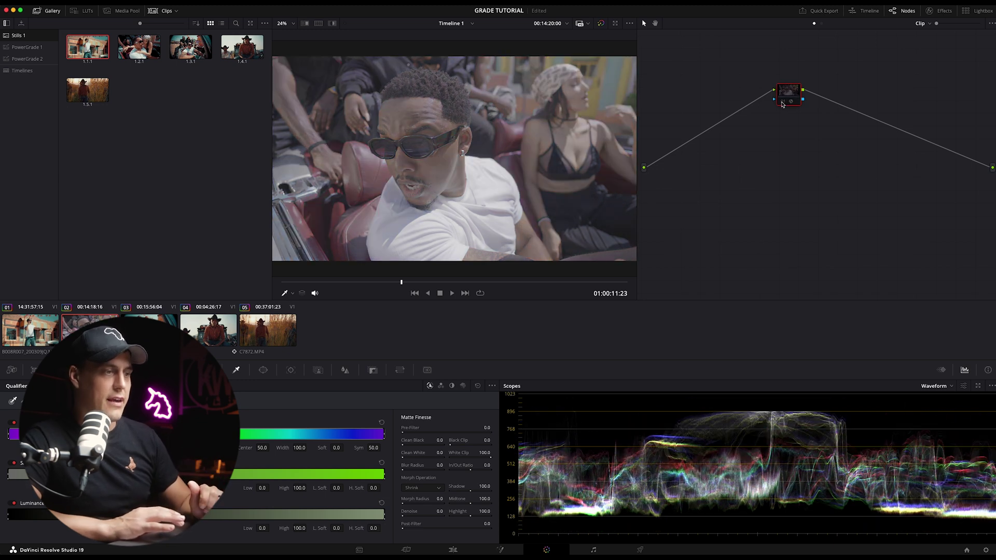
pyautogui.click(783, 102)
pyautogui.click(783, 102)
pyautogui.click(783, 102)
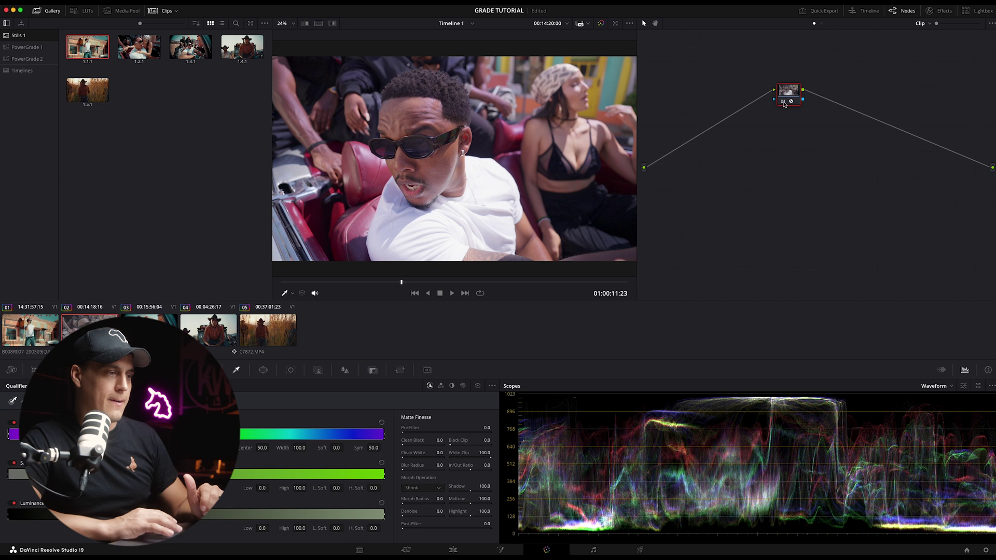
# Step: Label the transform node 'CST' and move it up and to the right
pyautogui.rightClick(784, 103)
pyautogui.click(807, 107)
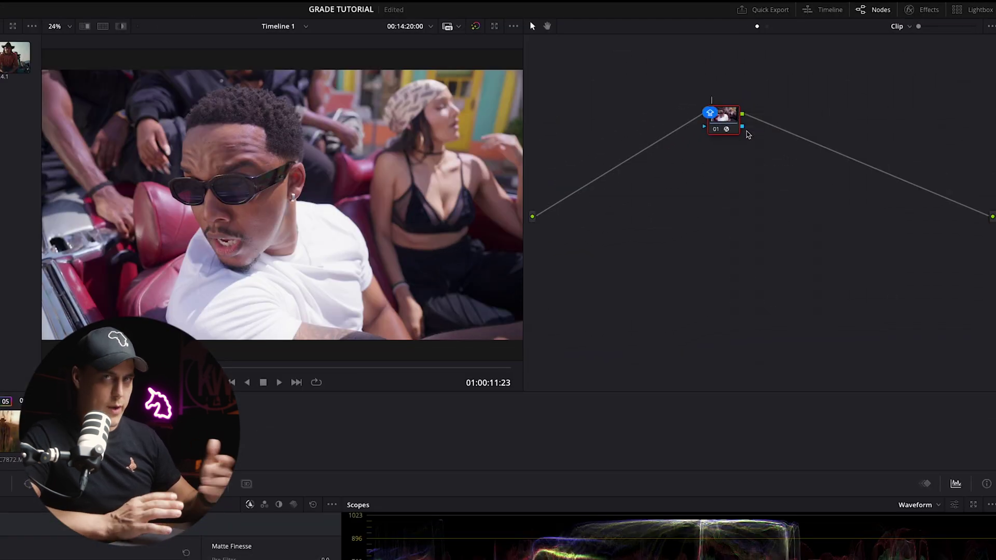
pyautogui.write('CST')
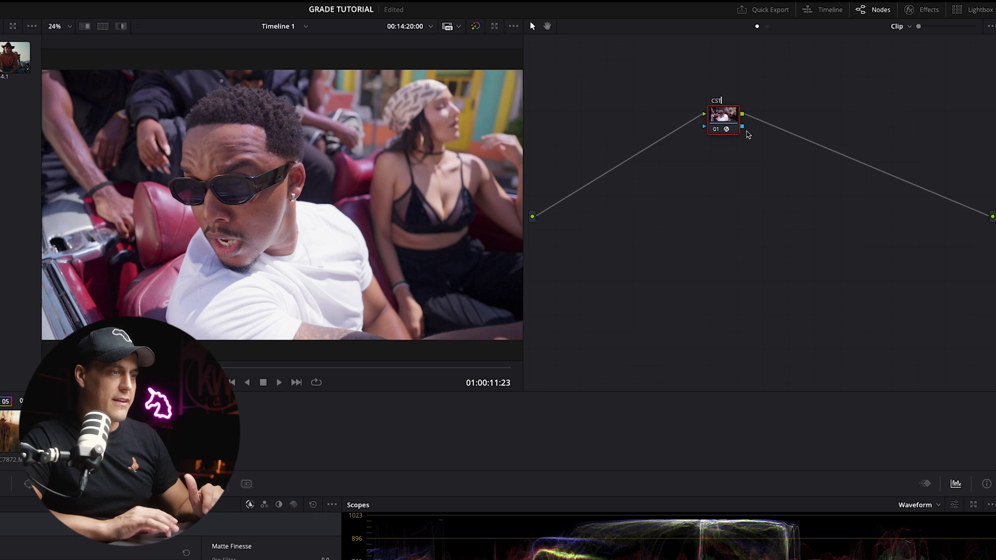
pyautogui.press('Return')
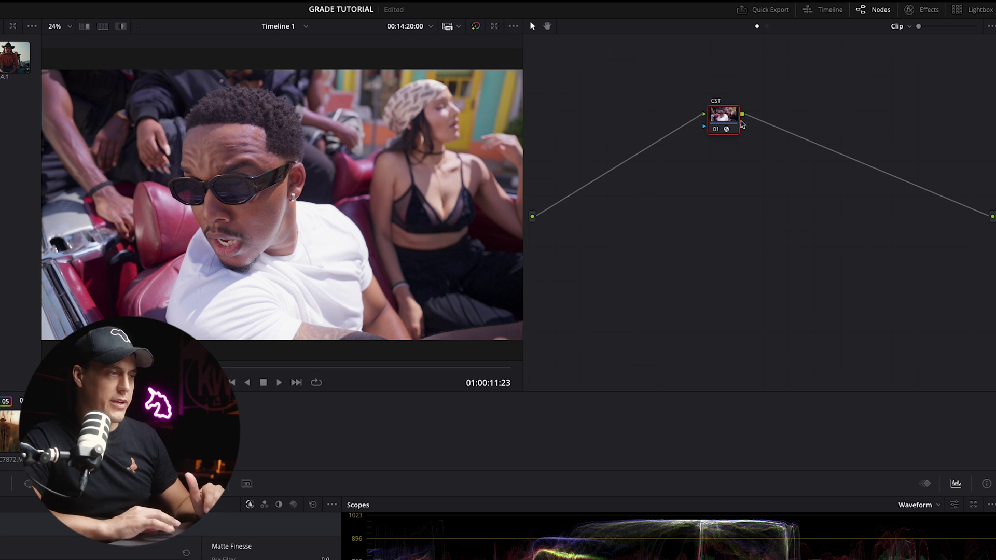
pyautogui.moveTo(728, 117); pyautogui.dragTo(862, 107)
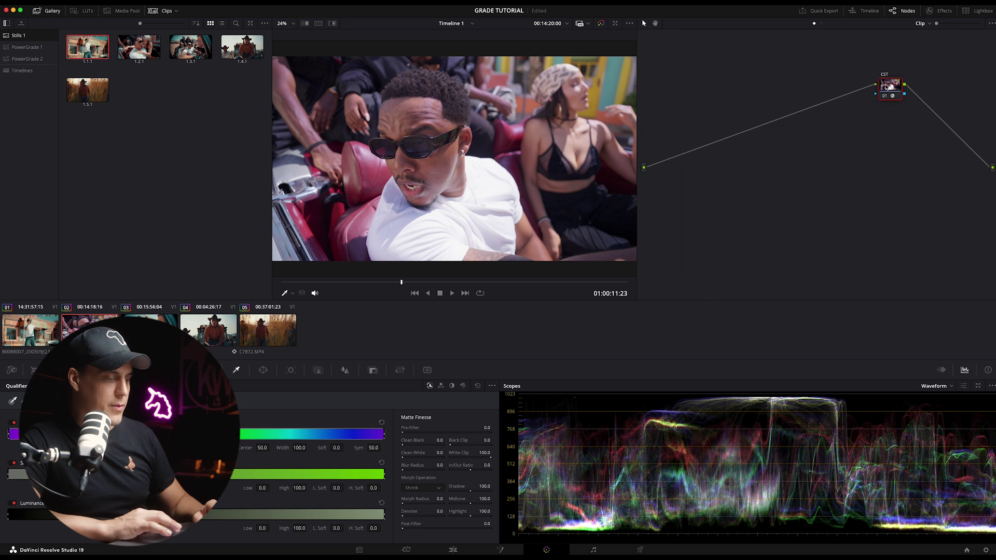
# Step: Add a serial node after CST and label it 'LUT'
pyautogui.hotkey('alt', 's')
pyautogui.rightClick(905, 108)
pyautogui.click(958, 101)
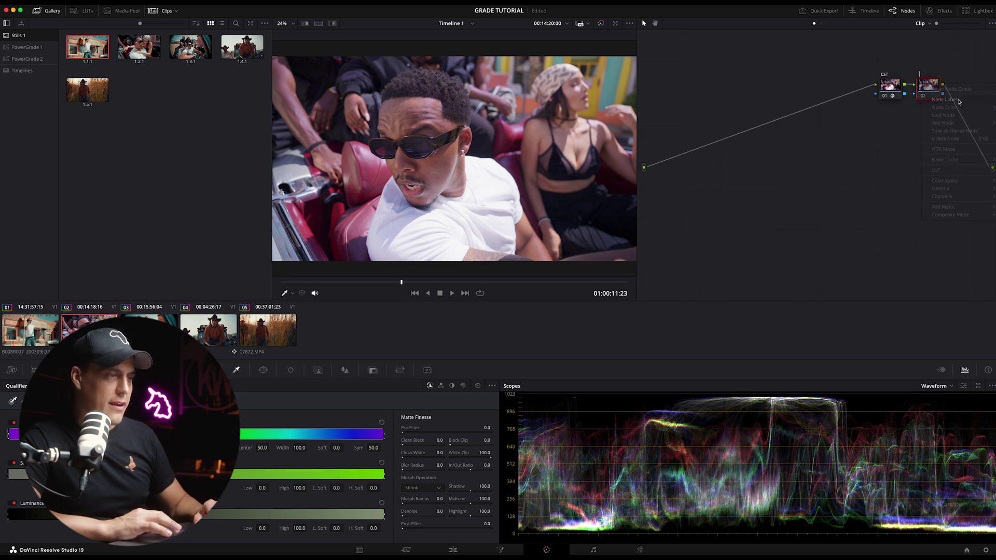
pyautogui.write('LUT')
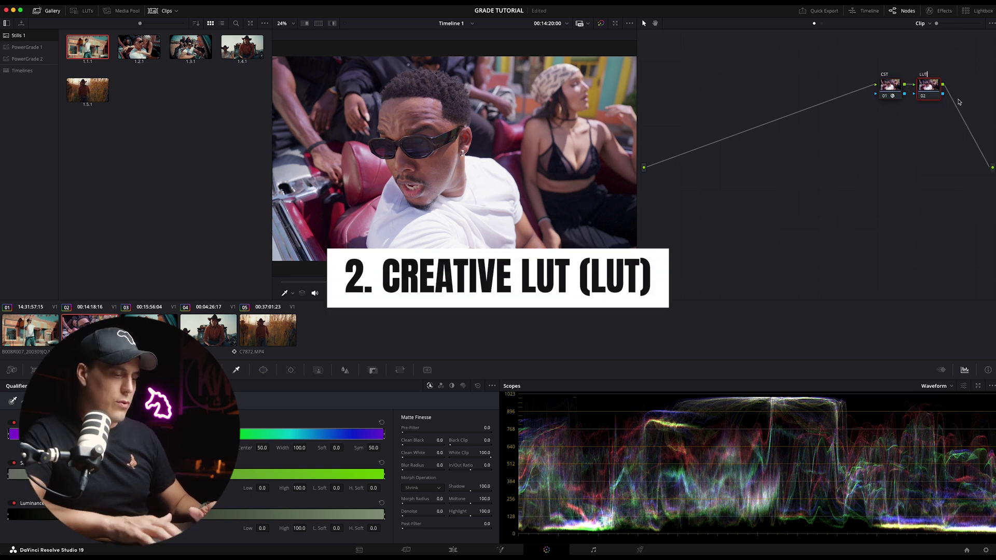
pyautogui.press('Return')
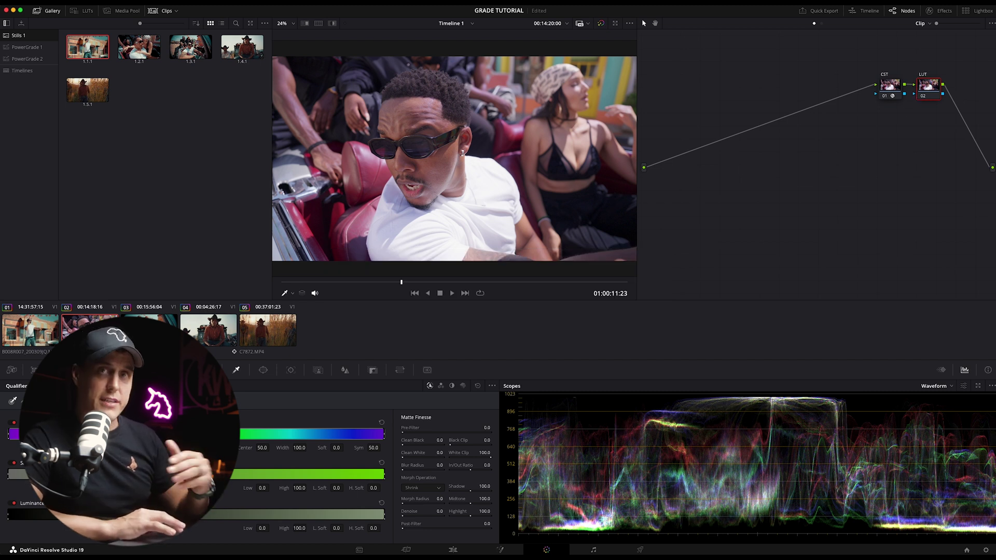
pyautogui.click(888, 87)
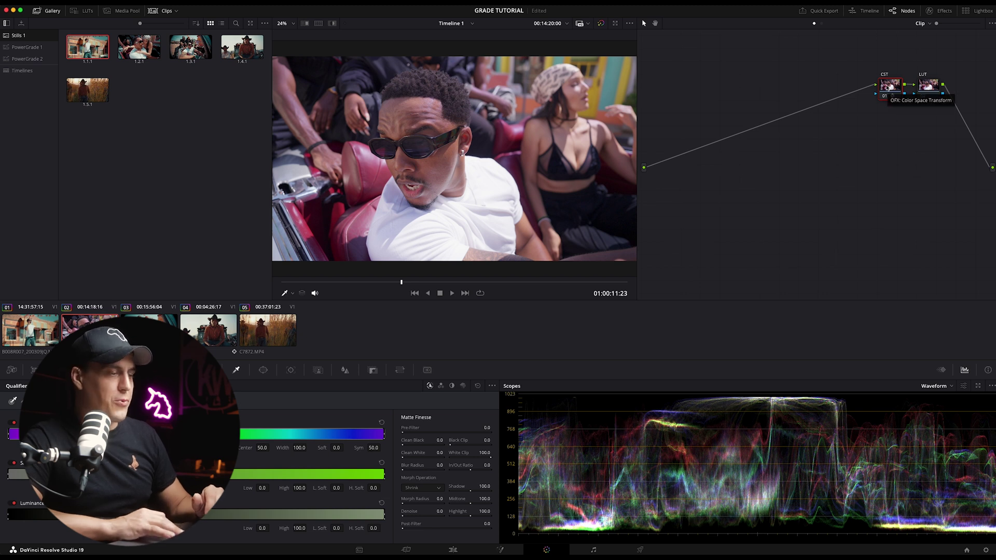
# Step: Insert a serial node before CST, move it out to the left, and label it 'EXP'
pyautogui.rightClick(889, 87)
pyautogui.moveTo(906, 126)
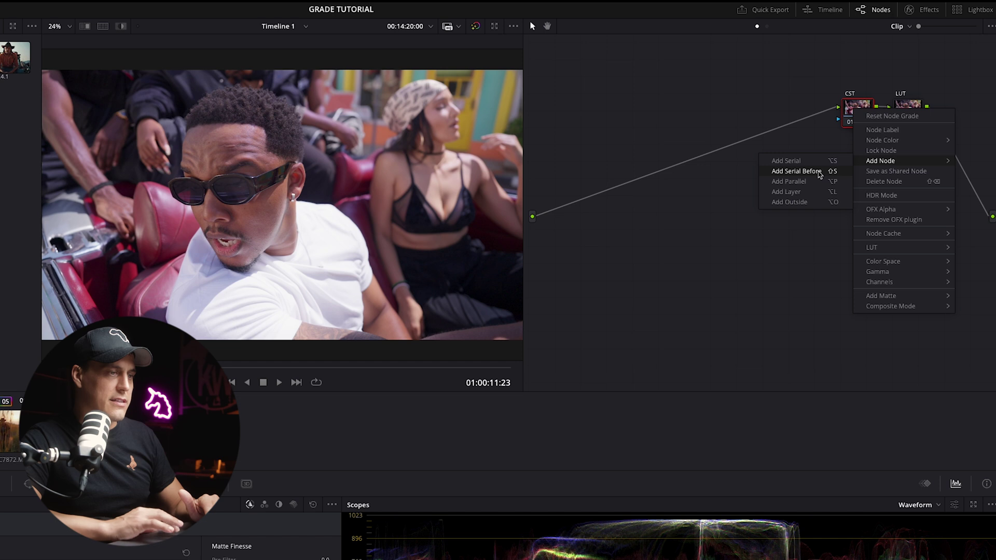
pyautogui.click(860, 134)
pyautogui.moveTo(860, 148); pyautogui.dragTo(570, 181)
pyautogui.rightClick(570, 181)
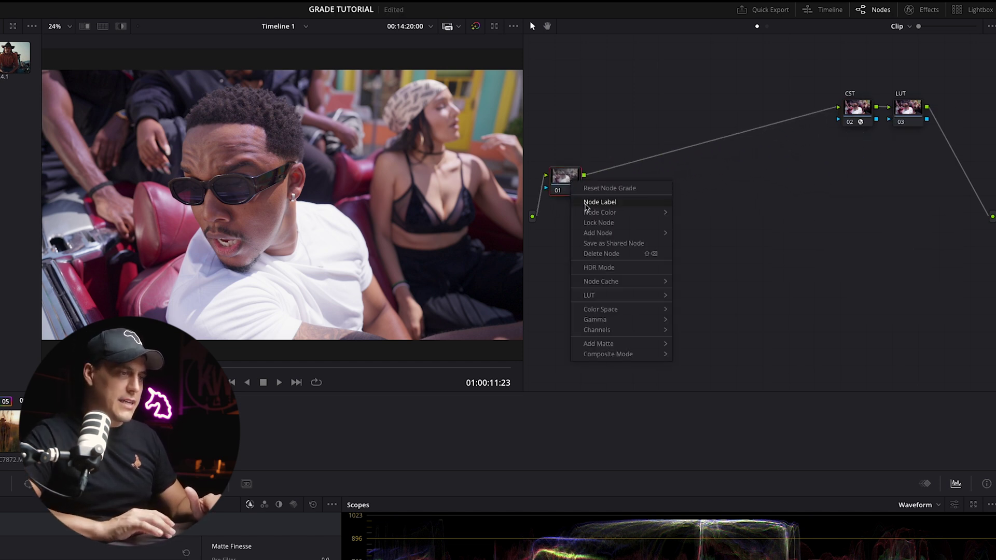
pyautogui.click(587, 205)
pyautogui.write('EX')
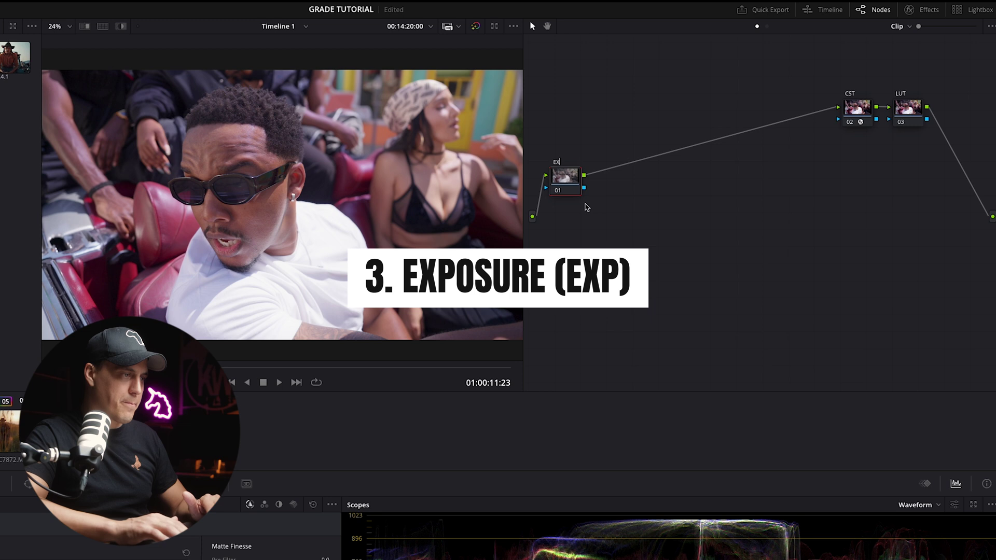
pyautogui.write('P')
pyautogui.press('Return')
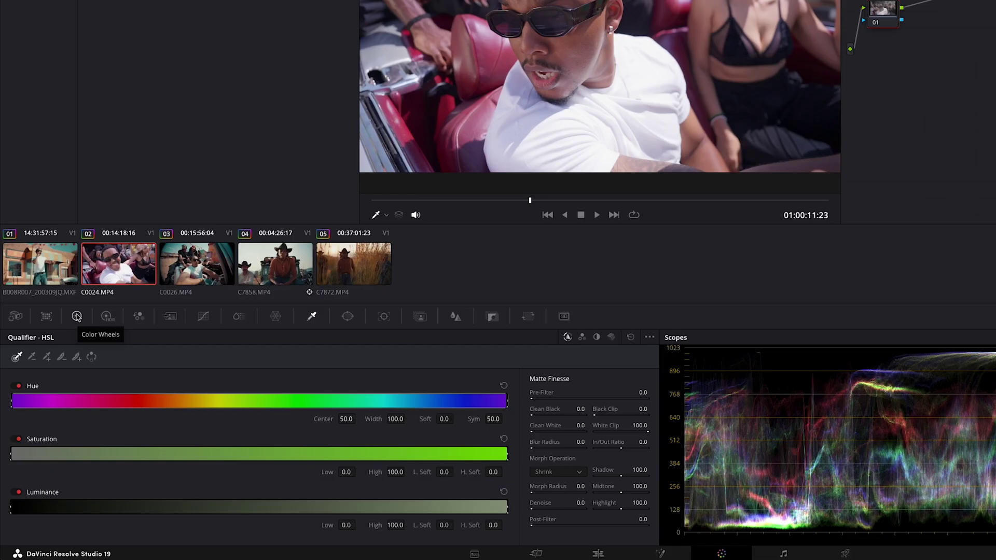
# Step: On EXP, lower lift to -0.03 and gain to 0.95 with the Primaries wheels, then compare
pyautogui.click(80, 317)
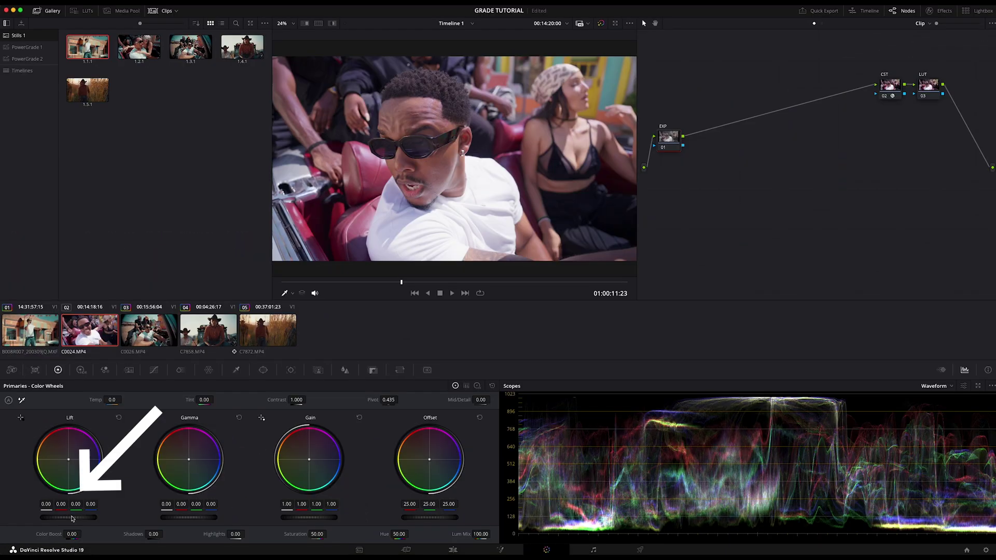
pyautogui.moveTo(71, 517); pyautogui.dragTo(45, 516)
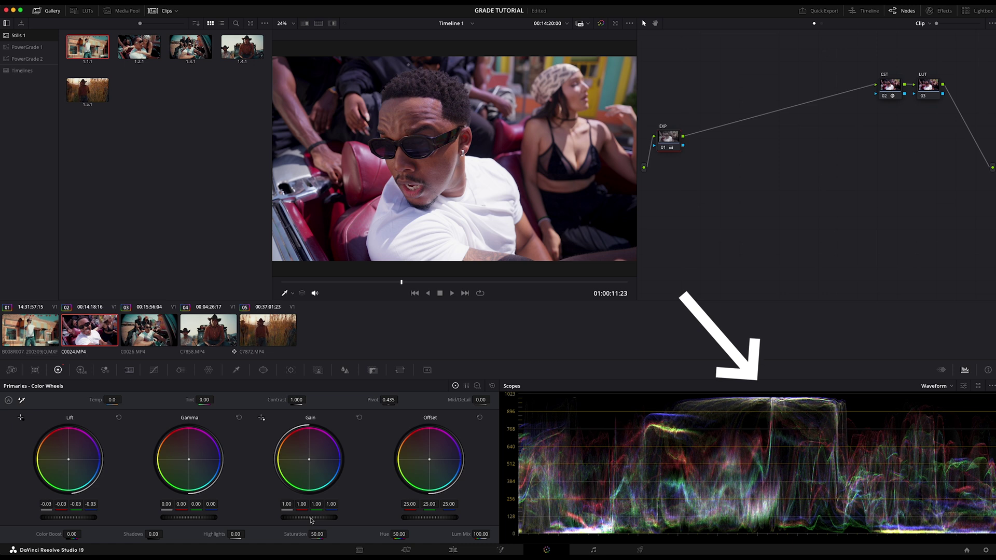
pyautogui.moveTo(310, 518); pyautogui.dragTo(293, 515)
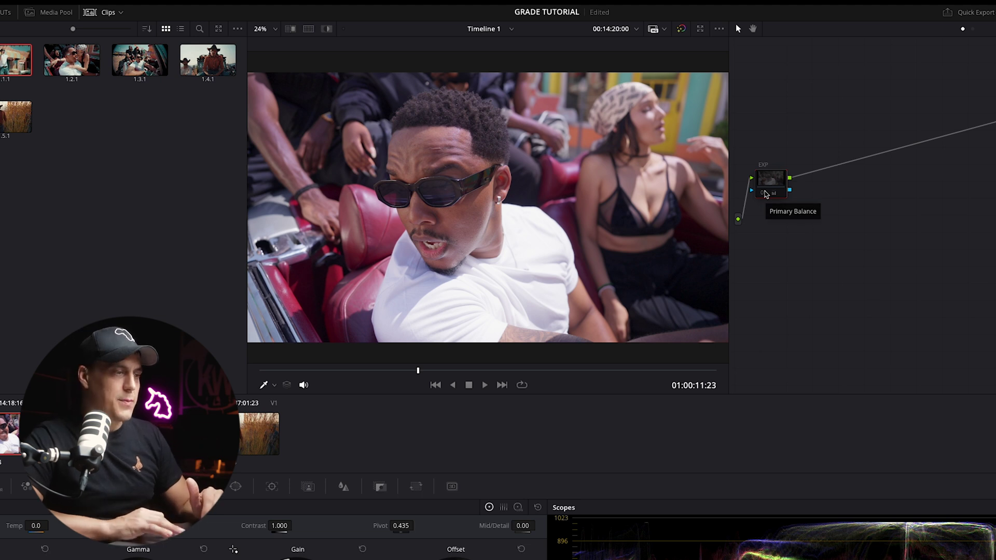
pyautogui.click(765, 194)
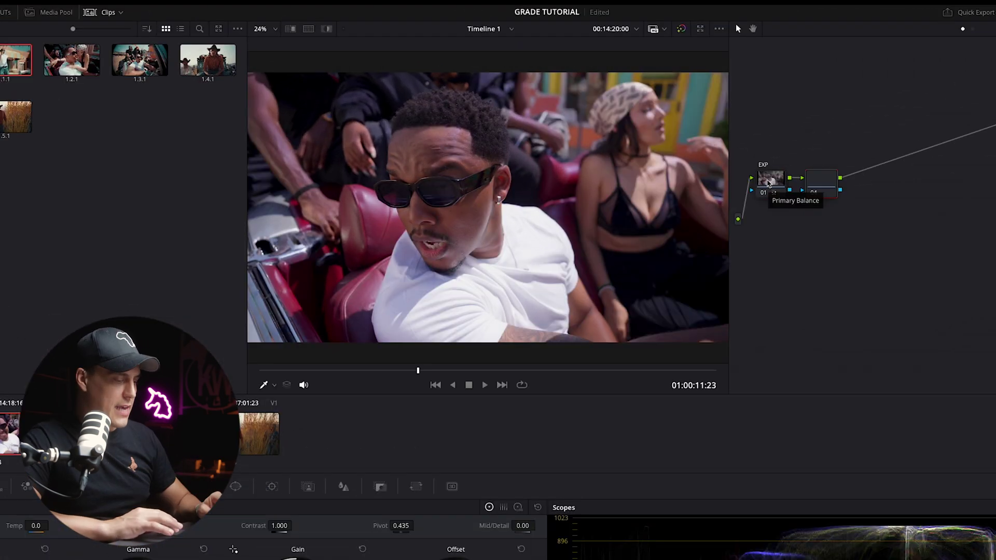
# Step: Add a 'WB' node and white-balance on the white shirt, giving Temp 79.9 and Tint -4.31
pyautogui.hotkey('alt', 's')
pyautogui.rightClick(827, 179)
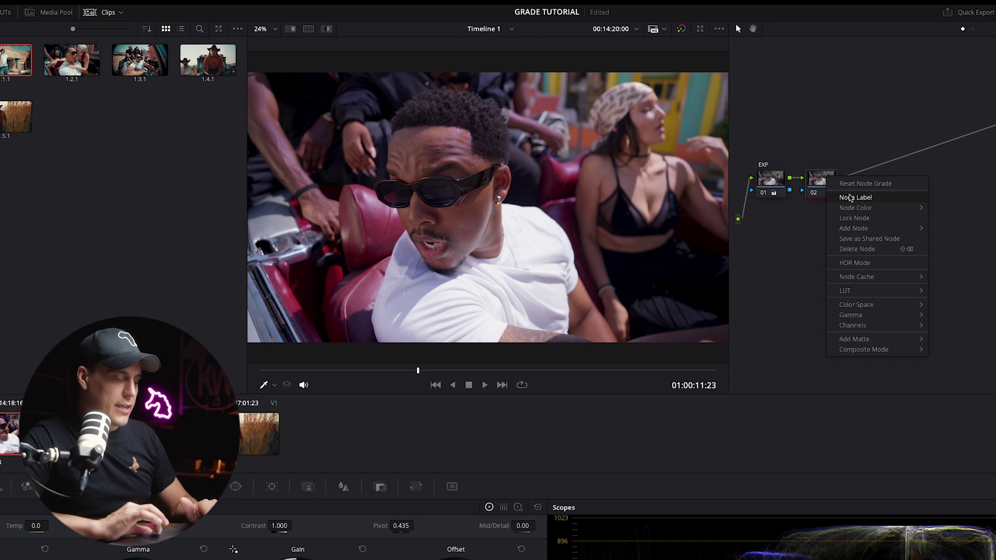
pyautogui.click(850, 199)
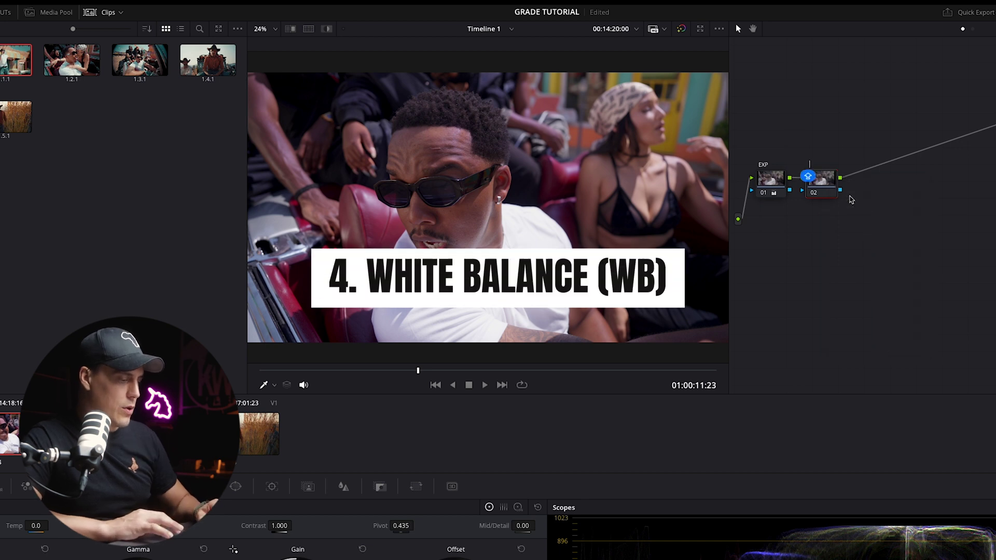
pyautogui.write('WB')
pyautogui.press('Return')
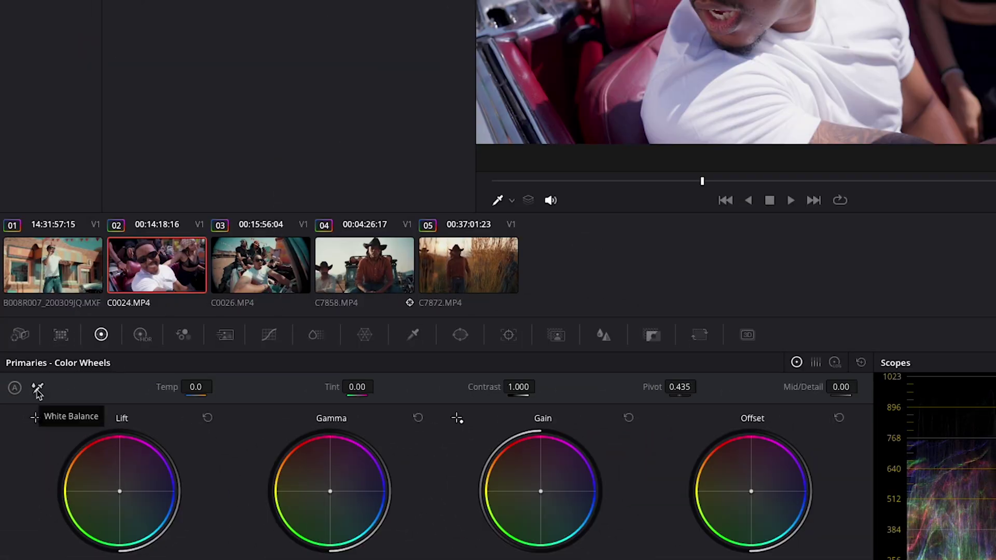
pyautogui.click(38, 389)
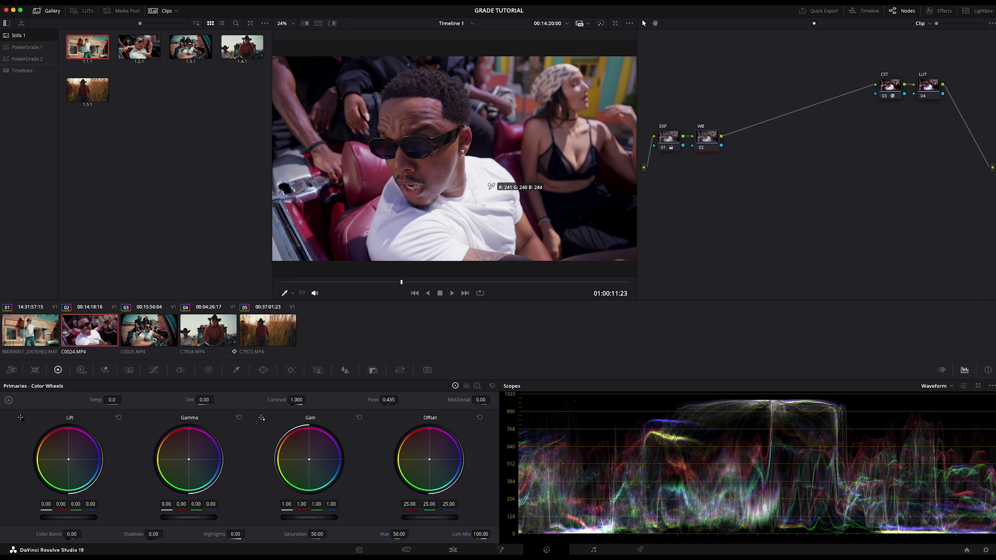
pyautogui.click(491, 186)
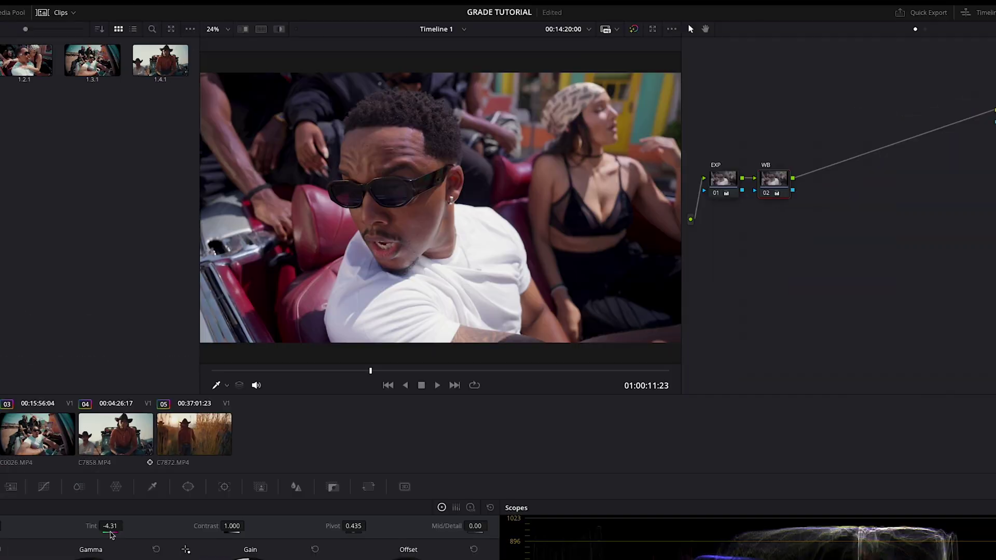
# Step: Add a node after WB, label it 'PW', and move it up above the chain
pyautogui.rightClick(776, 179)
pyautogui.moveTo(823, 232)
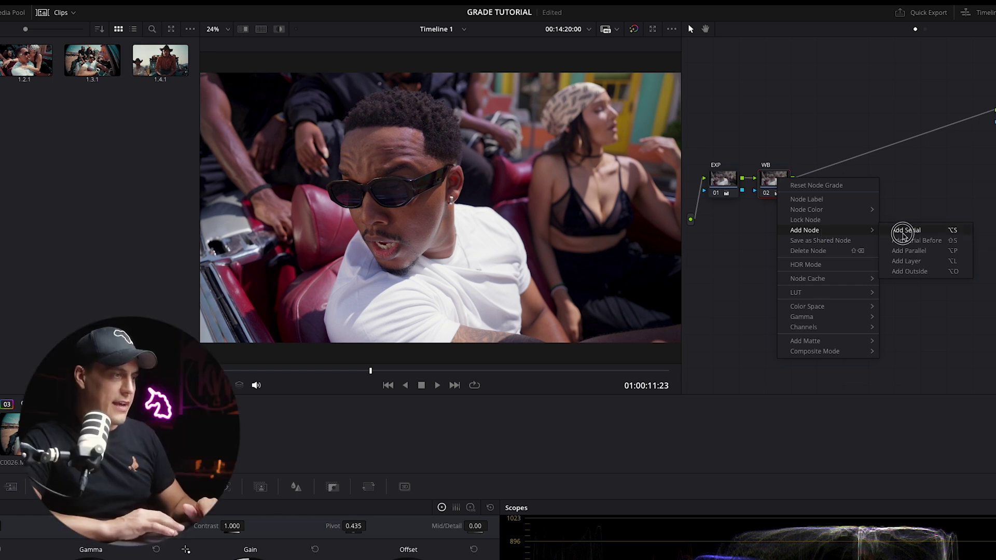
pyautogui.click(901, 230)
pyautogui.rightClick(833, 181)
pyautogui.click(861, 199)
pyautogui.write('P')
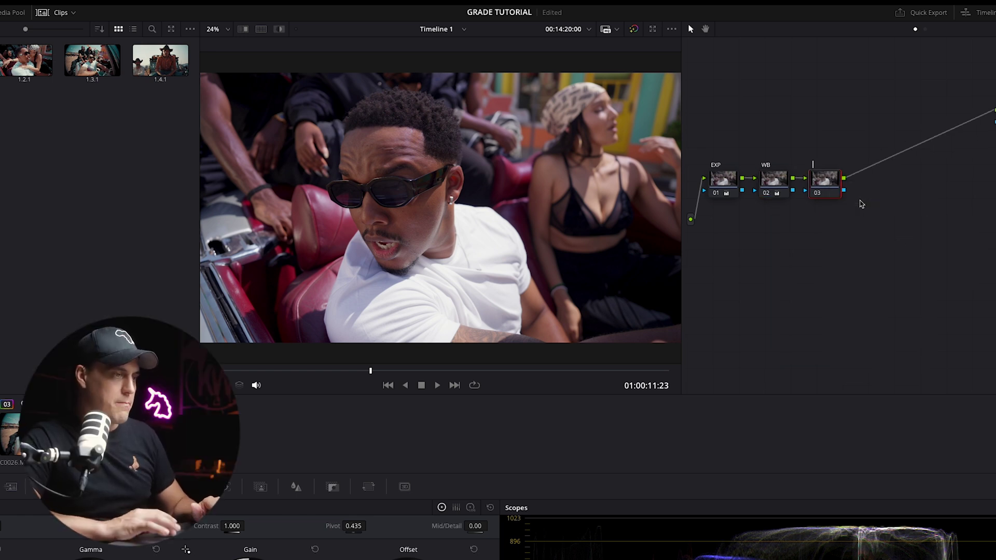
pyautogui.write('W')
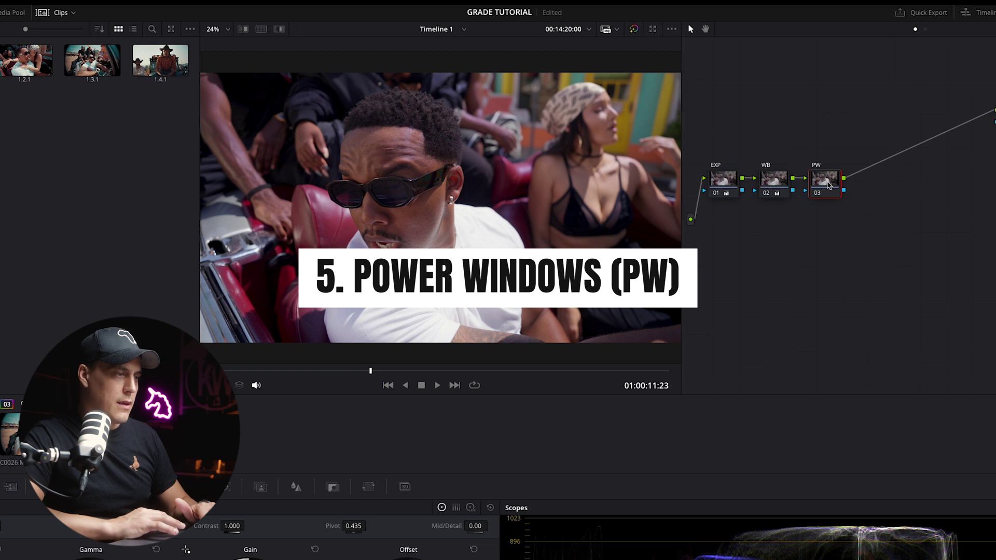
pyautogui.moveTo(832, 183); pyautogui.dragTo(835, 120)
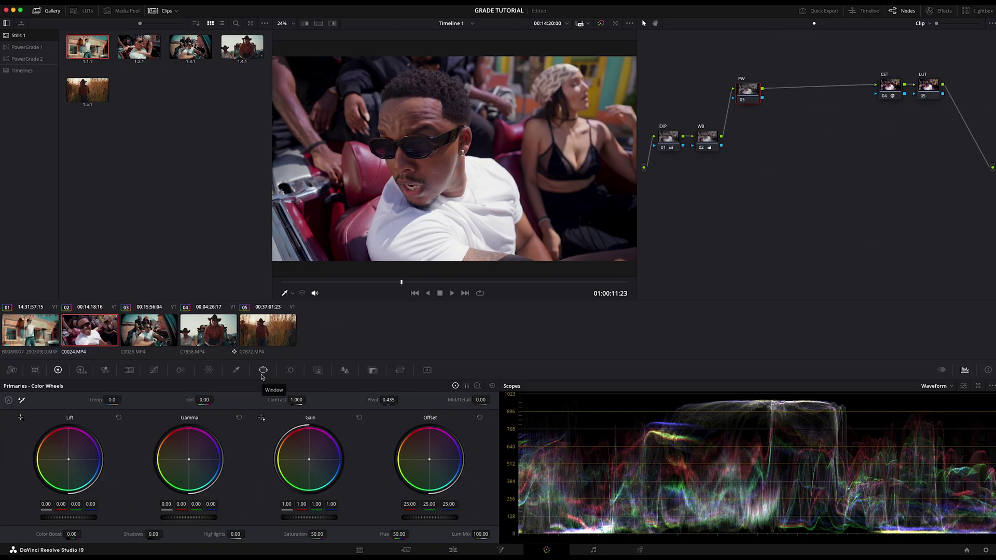
# Step: Add a circle window shaped as a tall oval over the man's face, softened to 17.49
pyautogui.click(263, 370)
pyautogui.click(44, 400)
pyautogui.moveTo(454, 158); pyautogui.dragTo(412, 158)
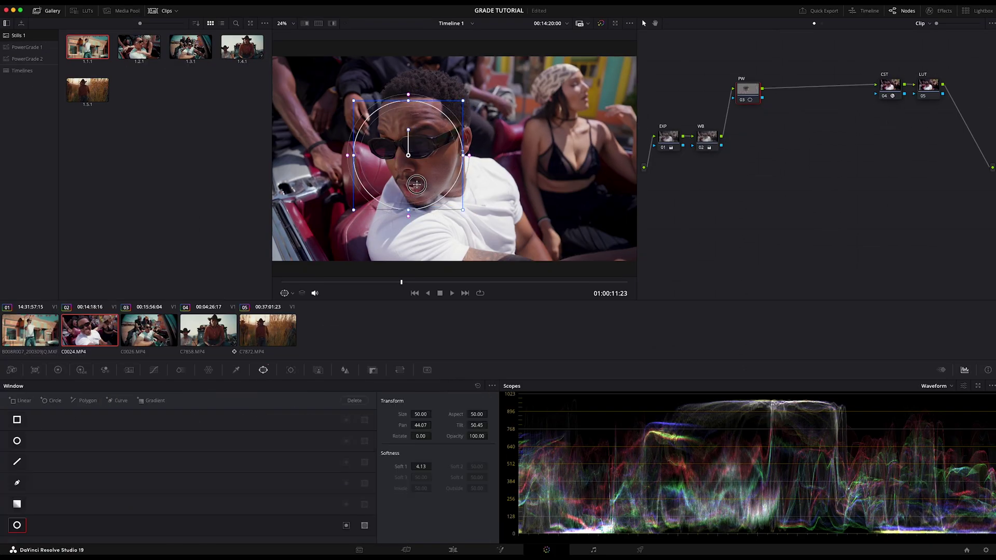
pyautogui.moveTo(411, 88); pyautogui.dragTo(443, 81)
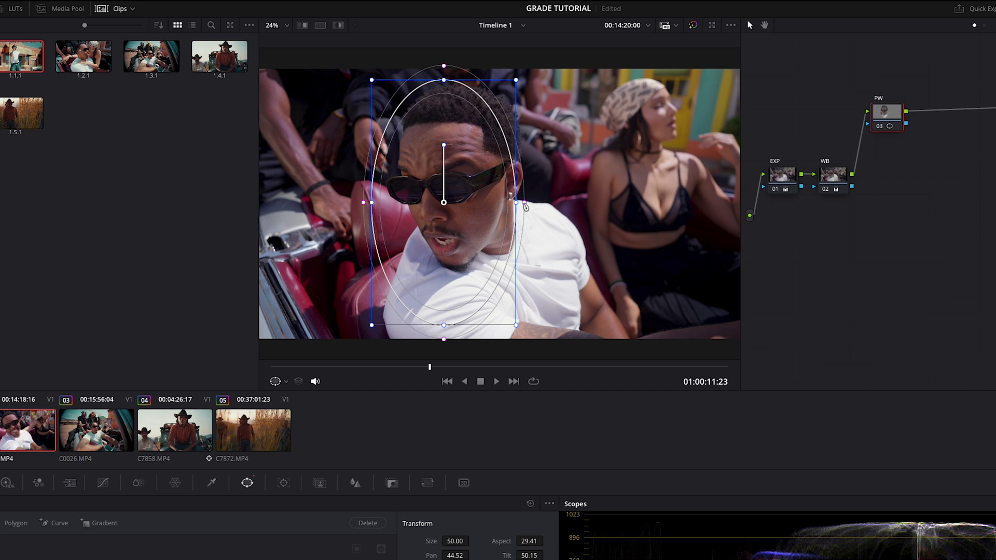
pyautogui.moveTo(525, 206); pyautogui.dragTo(551, 202)
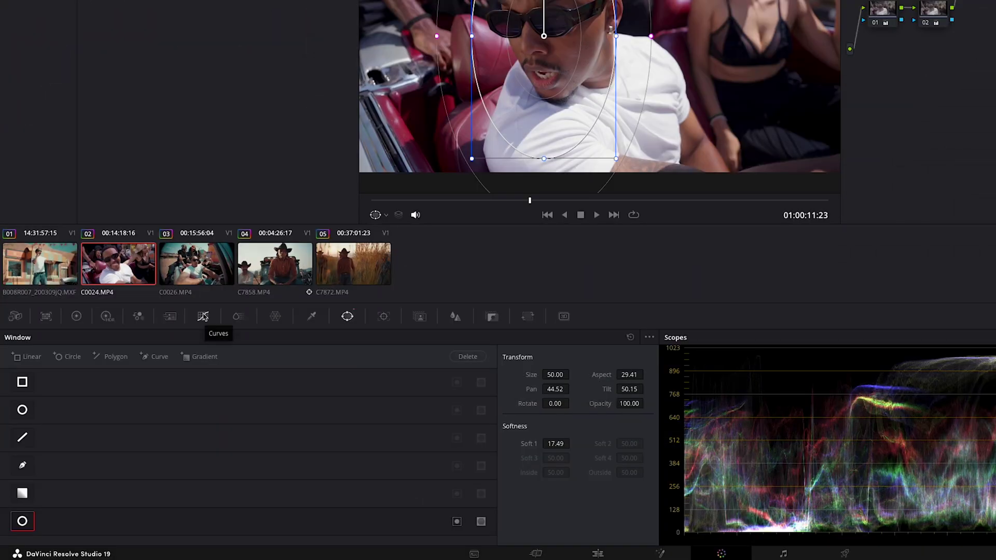
pyautogui.click(203, 317)
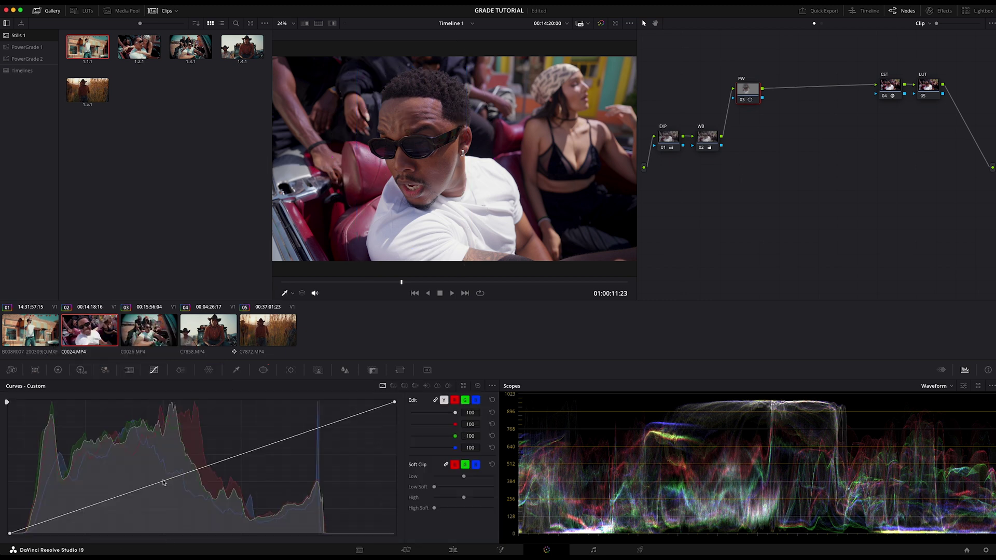
# Step: Raise a luminance curve point slightly to brighten the face, compare, and bring up the Tracker
pyautogui.click(163, 481)
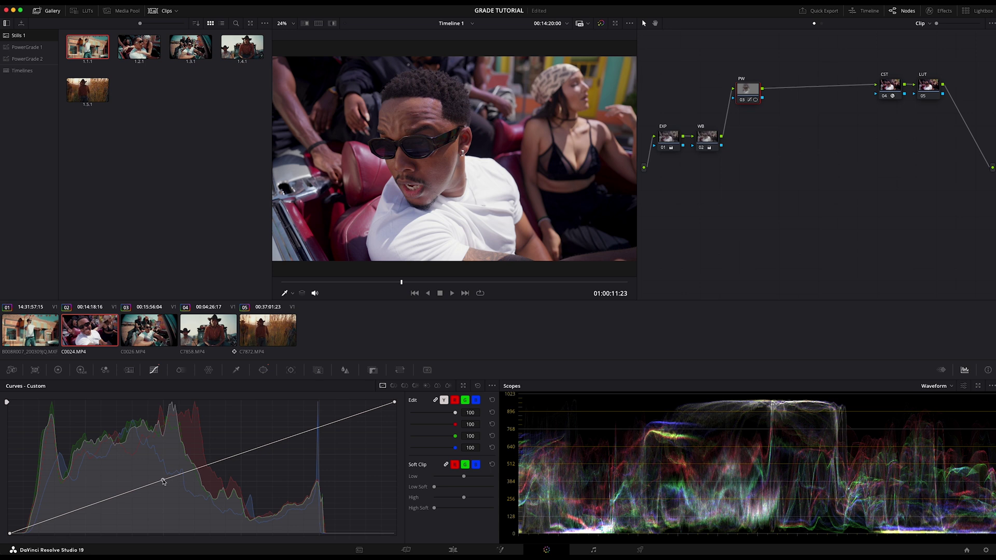
pyautogui.moveTo(163, 481); pyautogui.dragTo(163, 480)
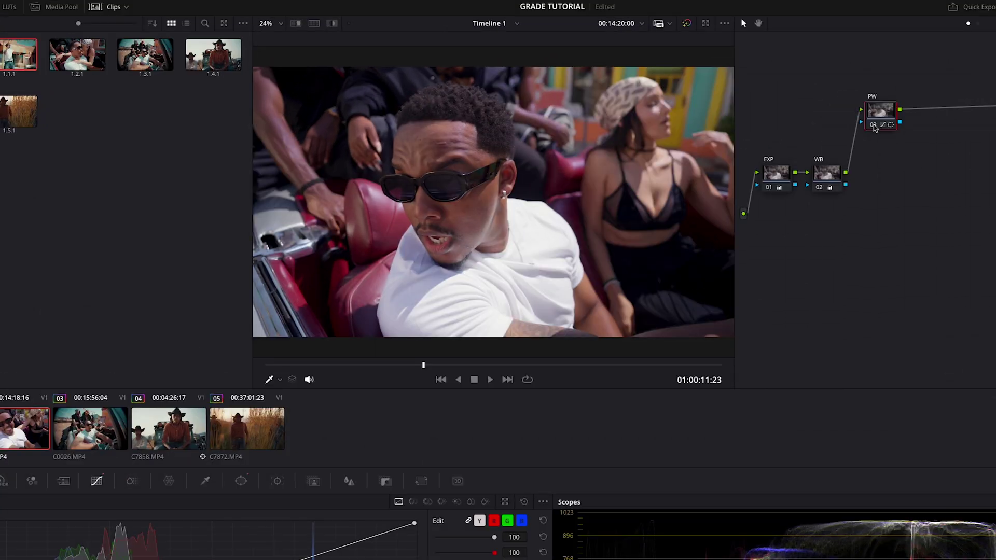
pyautogui.click(873, 125)
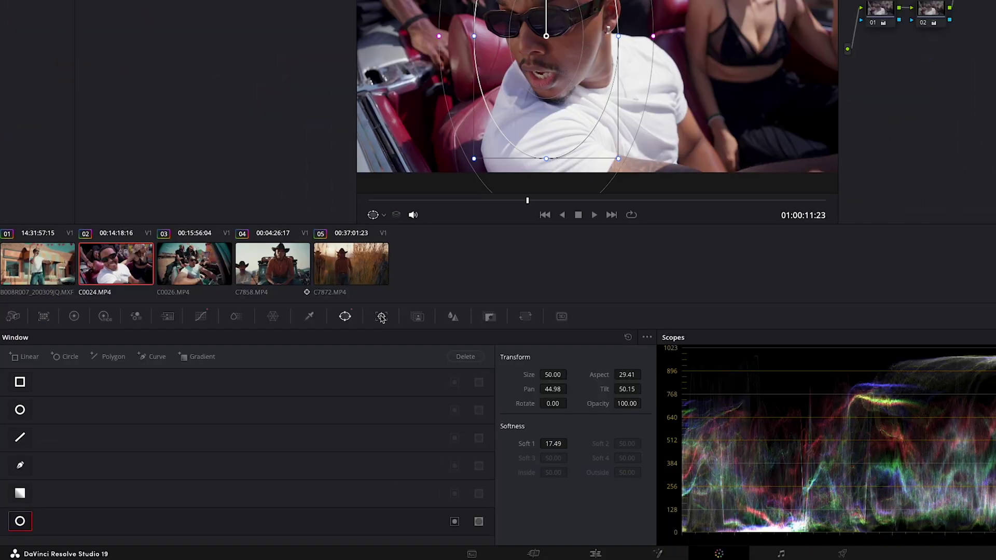
pyautogui.click(382, 317)
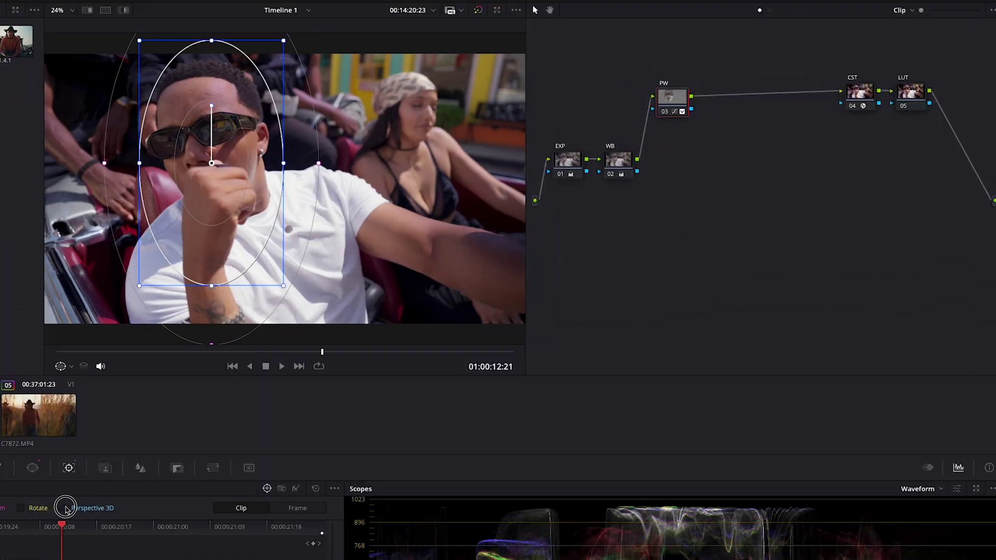
# Step: Add an outside node after the PW node
pyautogui.rightClick(750, 90)
pyautogui.moveTo(692, 150)
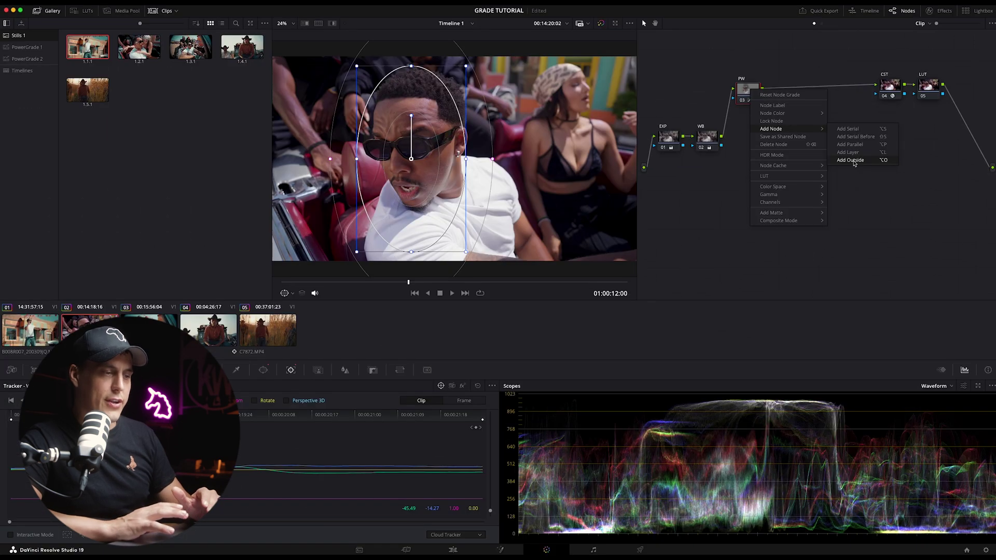
pyautogui.click(850, 160)
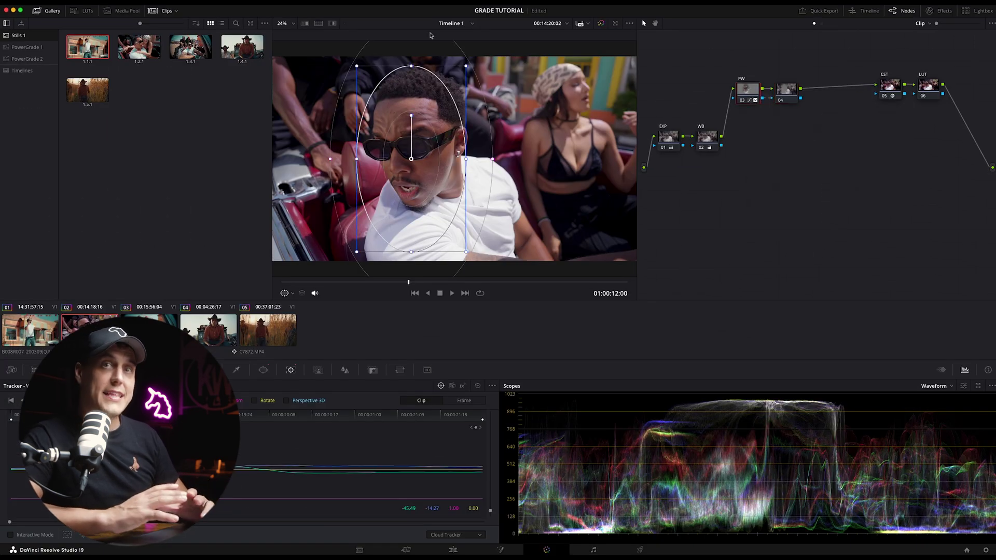
# Step: Return the viewer to the full graded image and add a point on node 04's custom curve
pyautogui.click(332, 24)
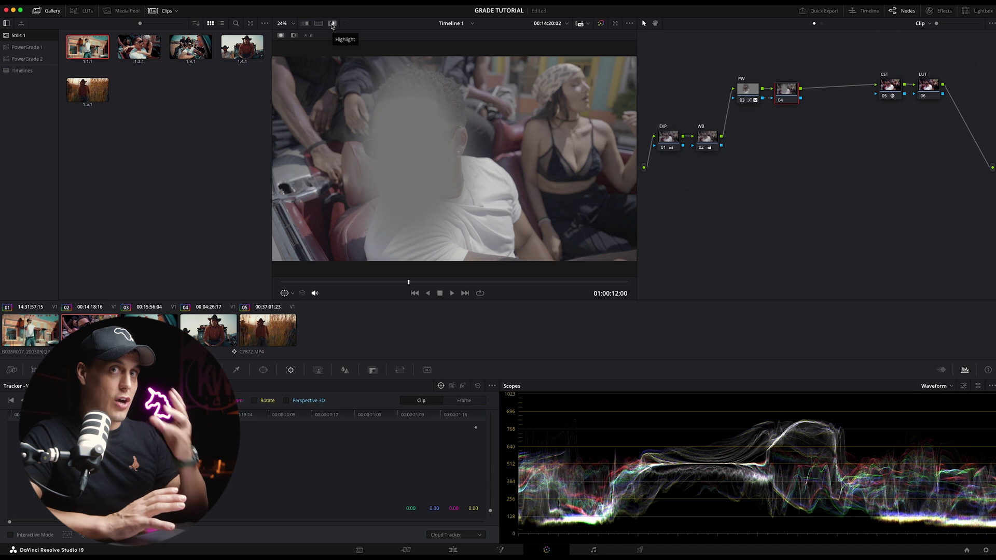
pyautogui.click(332, 24)
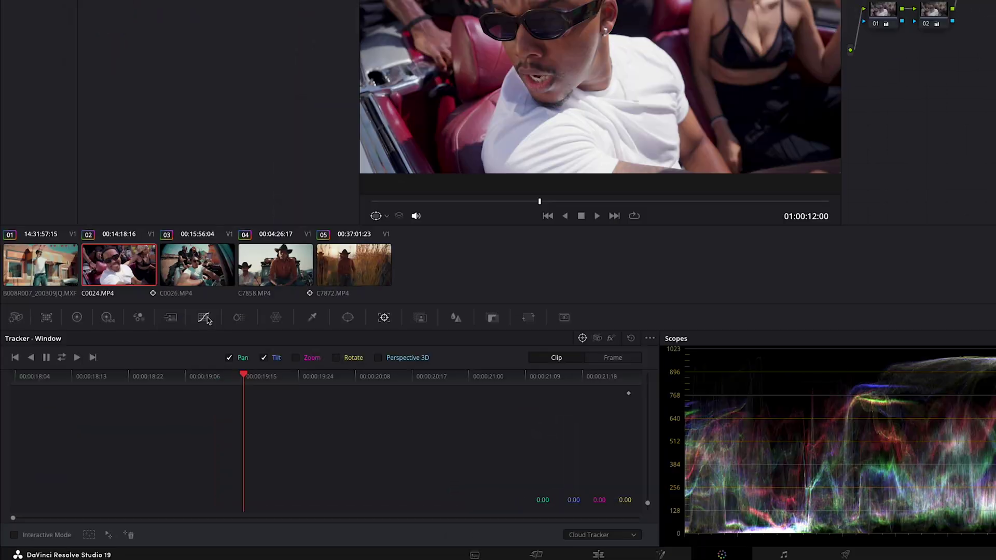
pyautogui.click(153, 369)
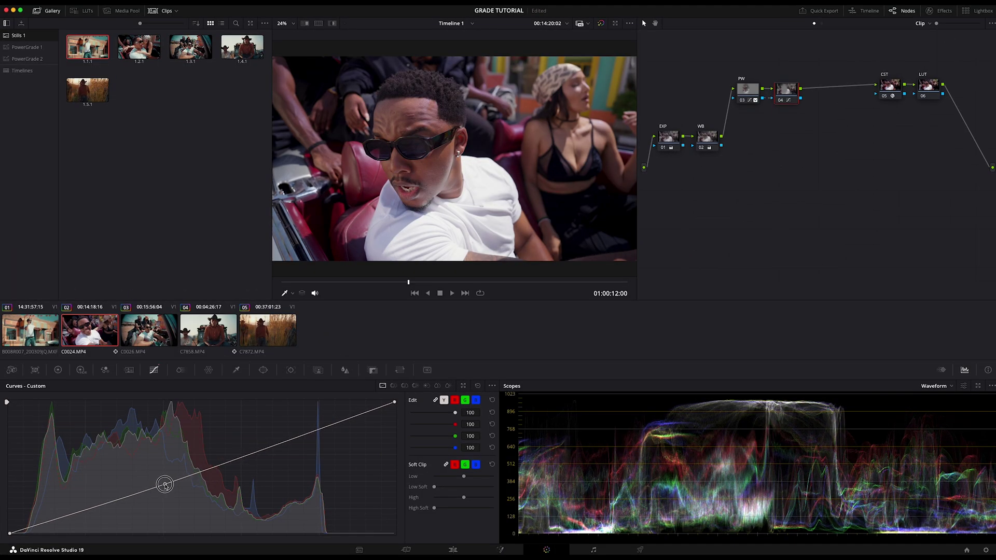
pyautogui.click(164, 485)
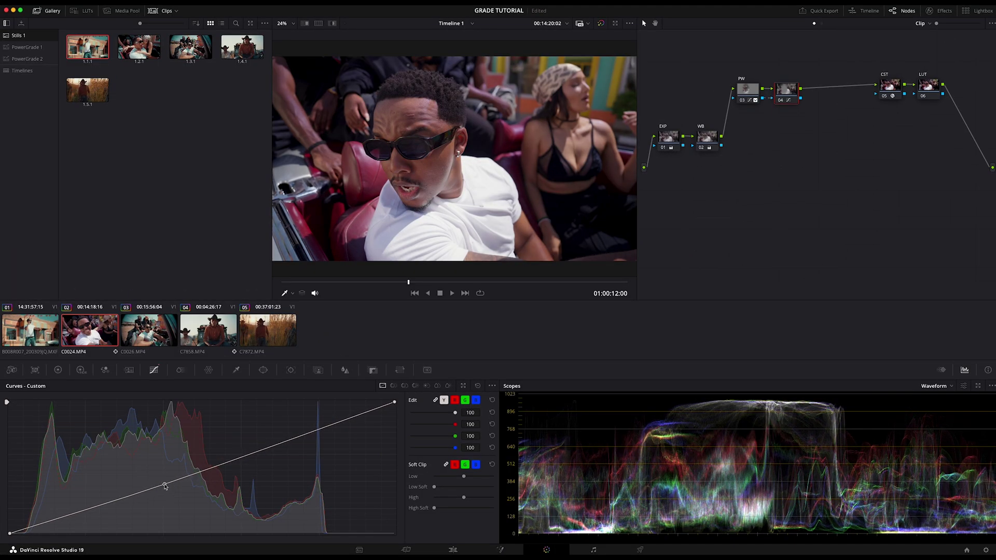
# Step: Toggle node 04's grade off and on to compare before and after
pyautogui.click(782, 100)
pyautogui.click(781, 101)
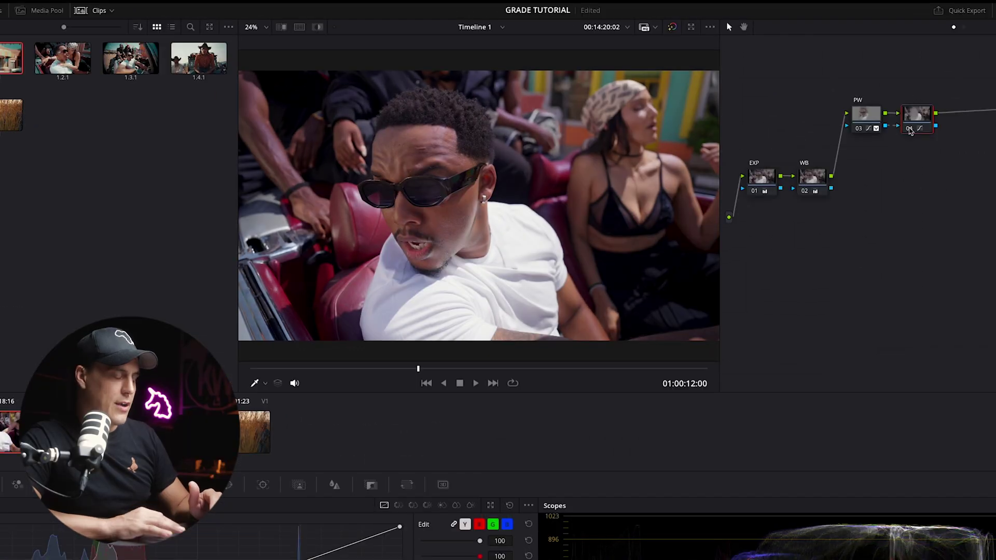
pyautogui.click(782, 101)
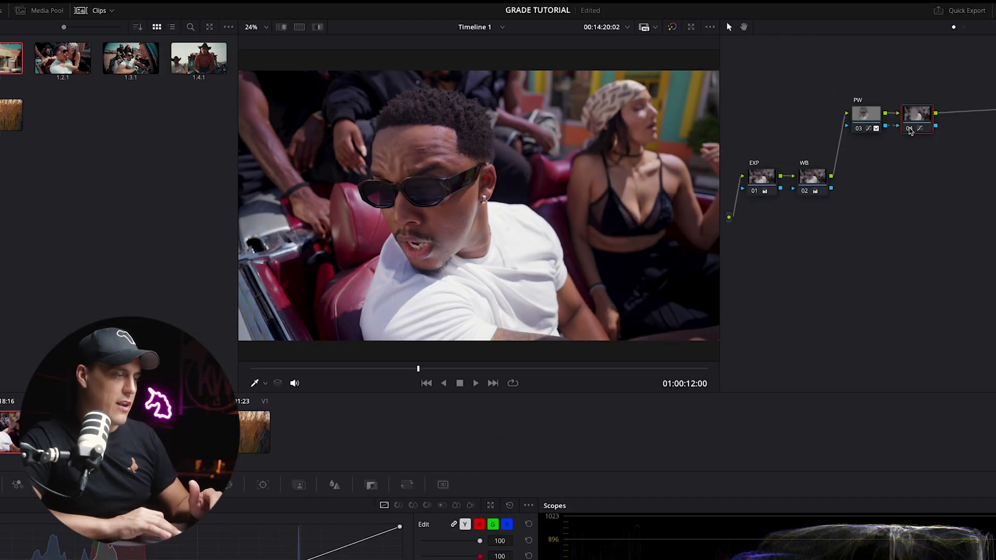
pyautogui.click(909, 129)
# Step: Re-enable node 04, then add a serial node after it labelled SKIN
pyautogui.click(909, 129)
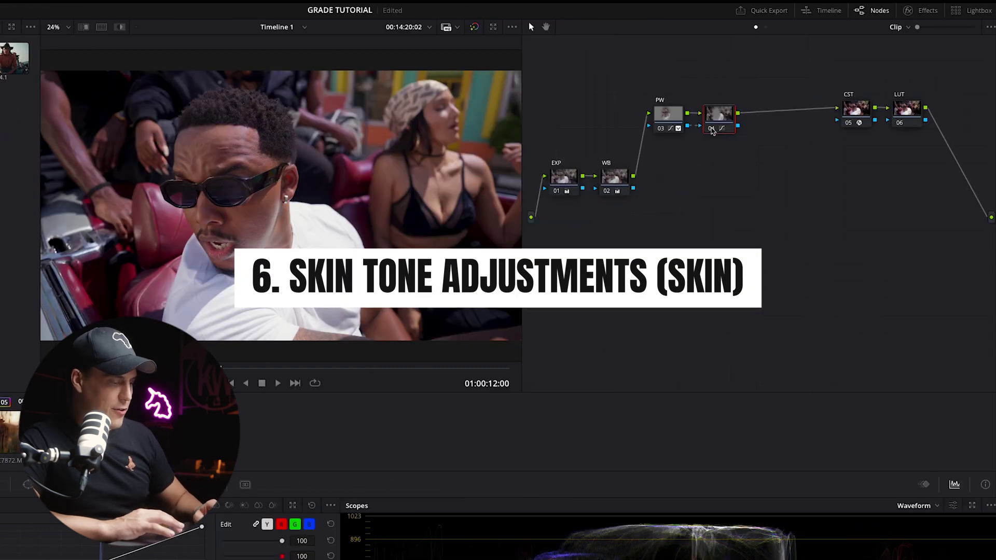
pyautogui.hotkey('alt', 's')
pyautogui.rightClick(766, 69)
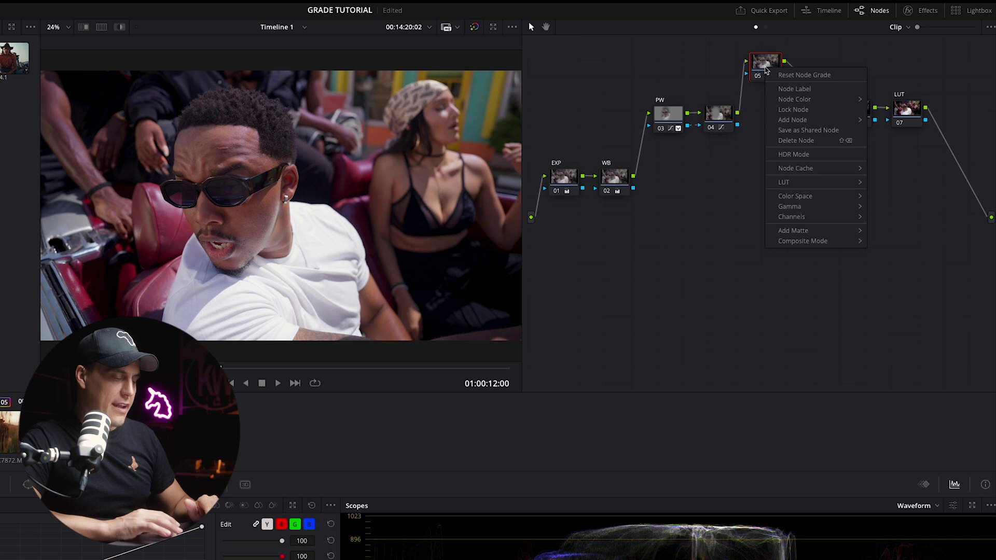
pyautogui.click(784, 89)
pyautogui.write('SKIN')
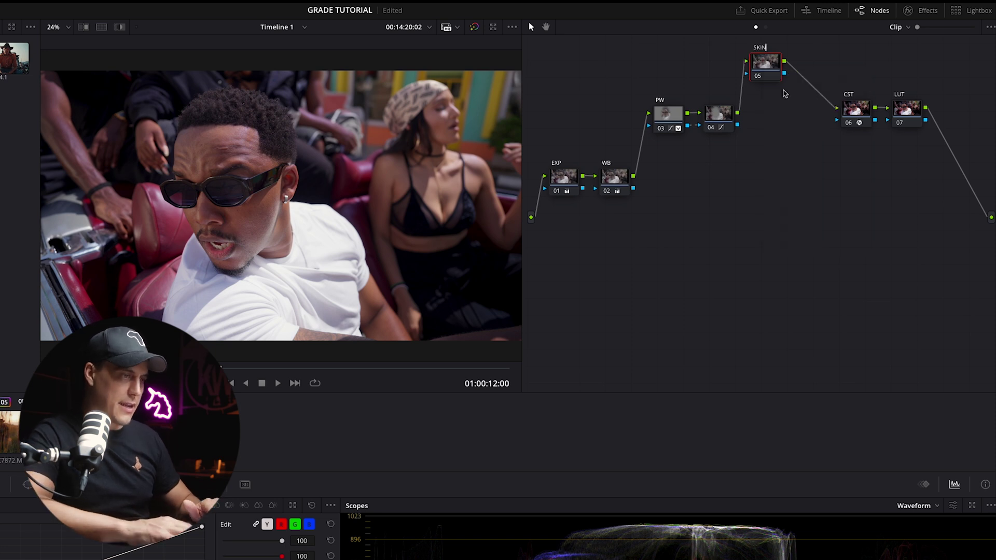
# Step: Sample the skin tone on the man's forehead with the HSL qualifier in Highlight mode
pyautogui.click(234, 370)
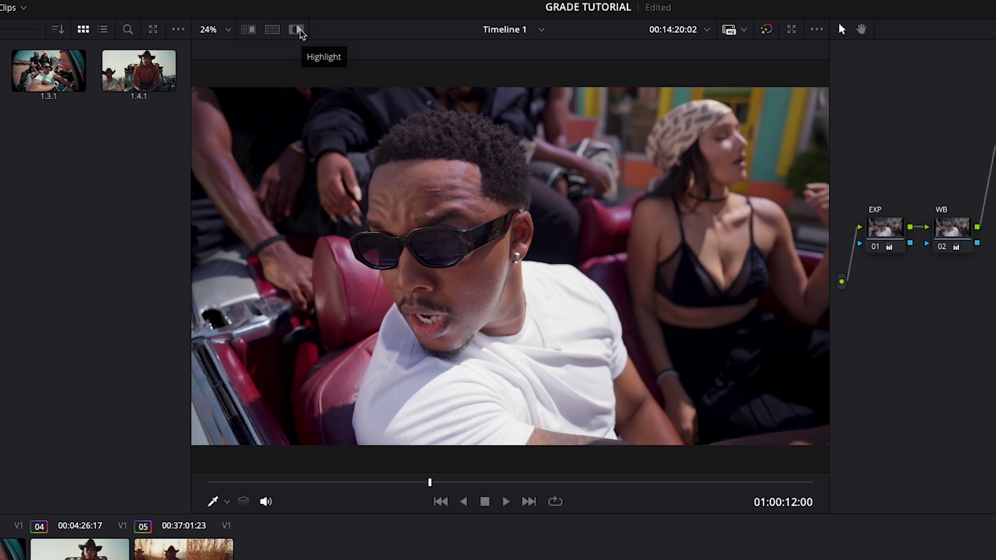
pyautogui.click(297, 30)
pyautogui.click(297, 29)
pyautogui.click(297, 30)
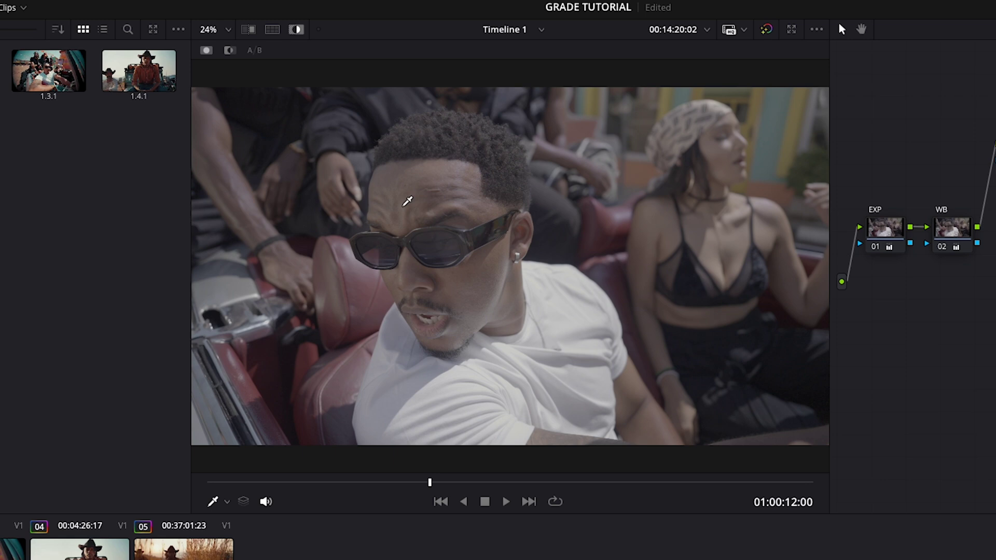
pyautogui.moveTo(405, 207); pyautogui.dragTo(416, 202)
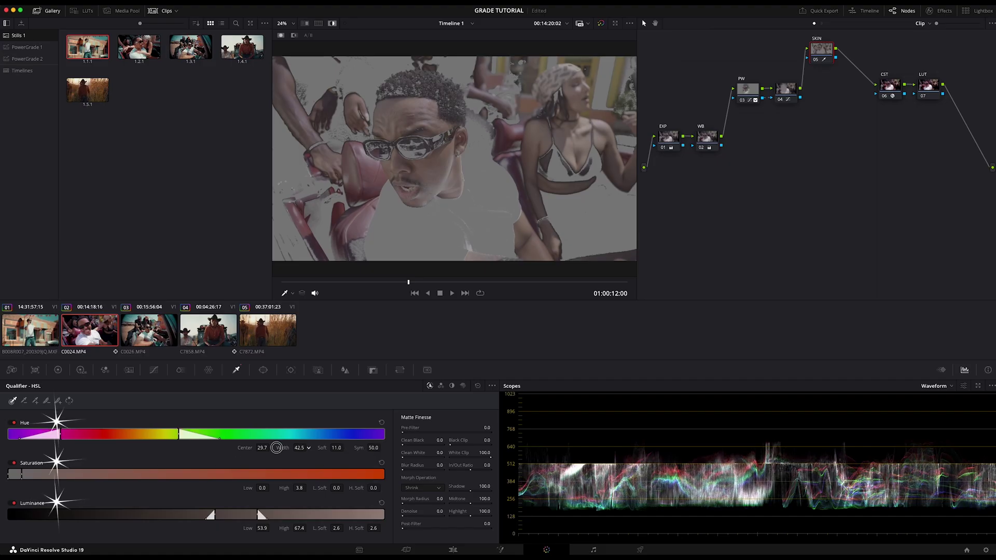
# Step: Refine the qualifier's hue range and saturation softness, and raise the luminance low limit to 55.8
pyautogui.moveTo(171, 438)
pyautogui.mouseDown()
pyautogui.moveTo(156, 449)
pyautogui.moveTo(166, 438)
pyautogui.mouseUp()
pyautogui.moveTo(257, 447); pyautogui.dragTo(267, 447)
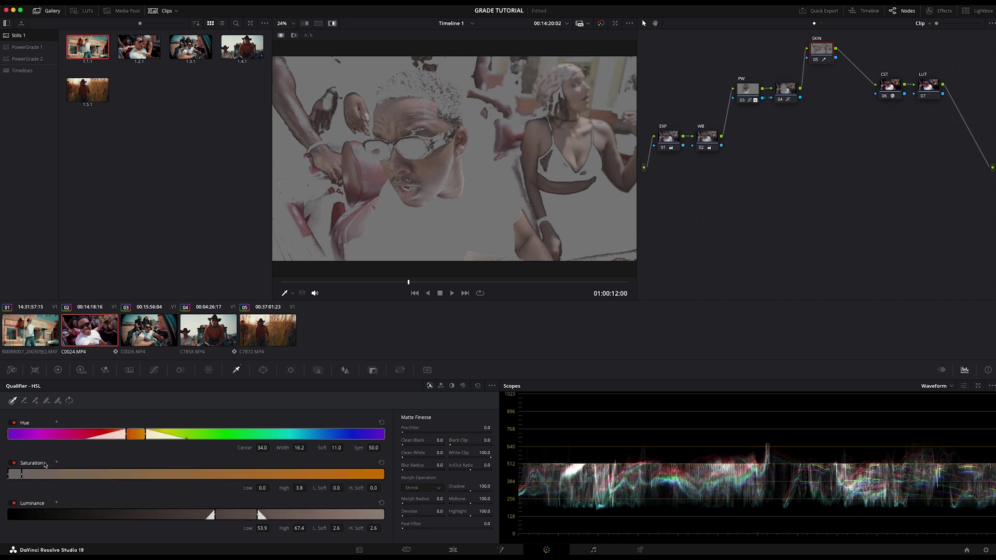
pyautogui.moveTo(332, 488)
pyautogui.mouseDown()
pyautogui.moveTo(345, 488)
pyautogui.moveTo(337, 488)
pyautogui.mouseUp()
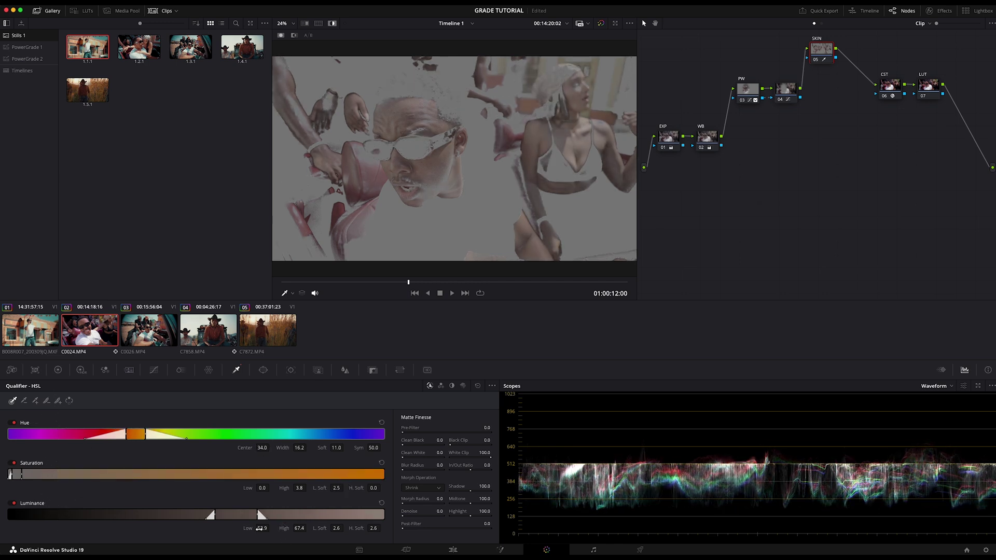
pyautogui.moveTo(259, 528); pyautogui.dragTo(263, 527)
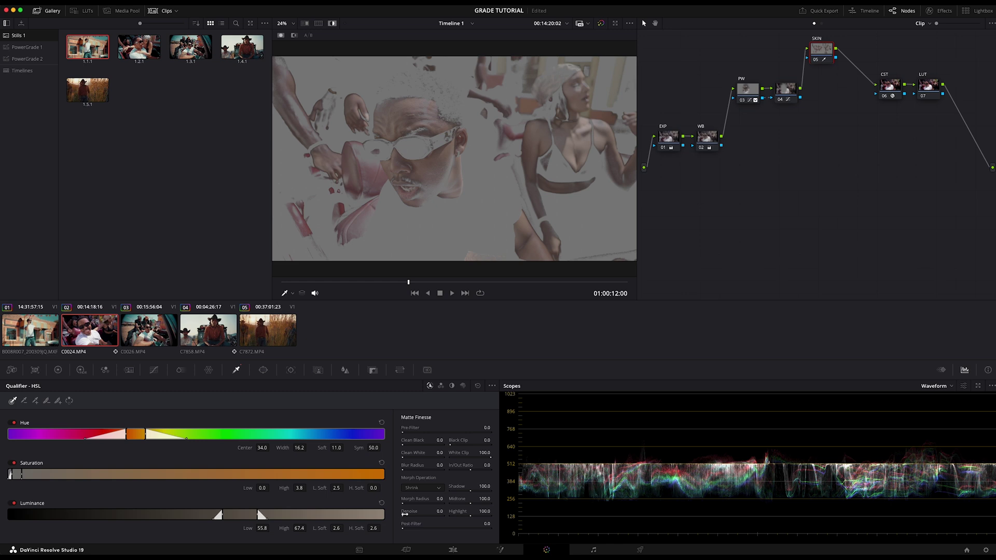
# Step: Refine the matte with Denoise 31.0, Clean Black 27.3 and Blur 42.5, then show the full image
pyautogui.moveTo(404, 514); pyautogui.dragTo(444, 415)
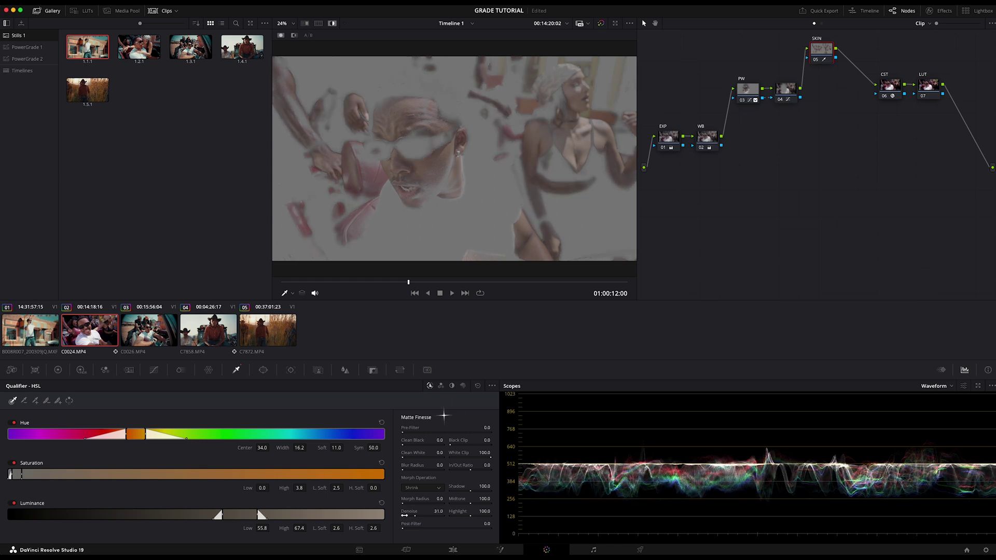
pyautogui.moveTo(404, 445); pyautogui.dragTo(502, 443)
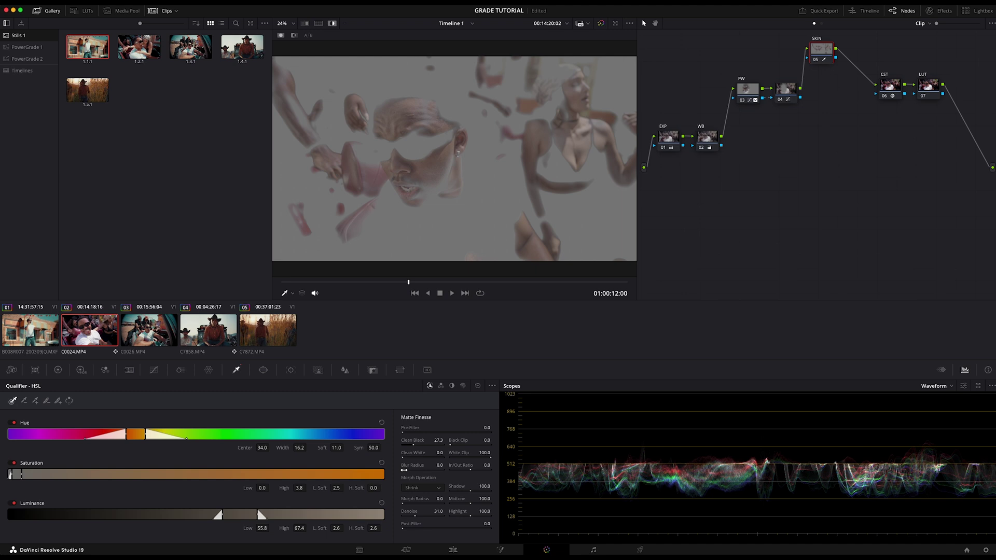
pyautogui.moveTo(438, 467); pyautogui.dragTo(550, 465)
pyautogui.hotkey('shift', 'h')
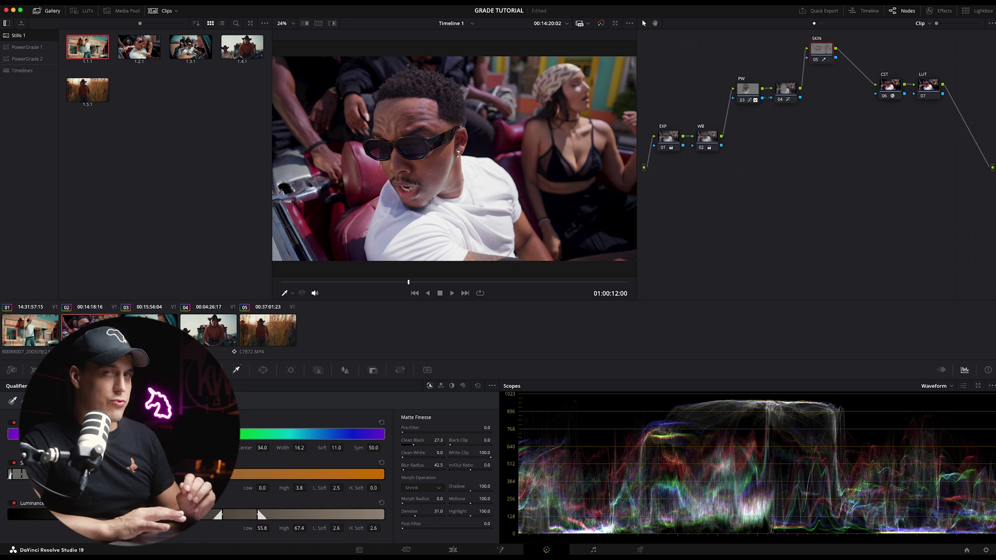
# Step: In the Primaries Color Wheels, lower the SKIN node's midtone detail to -10
pyautogui.click(34, 369)
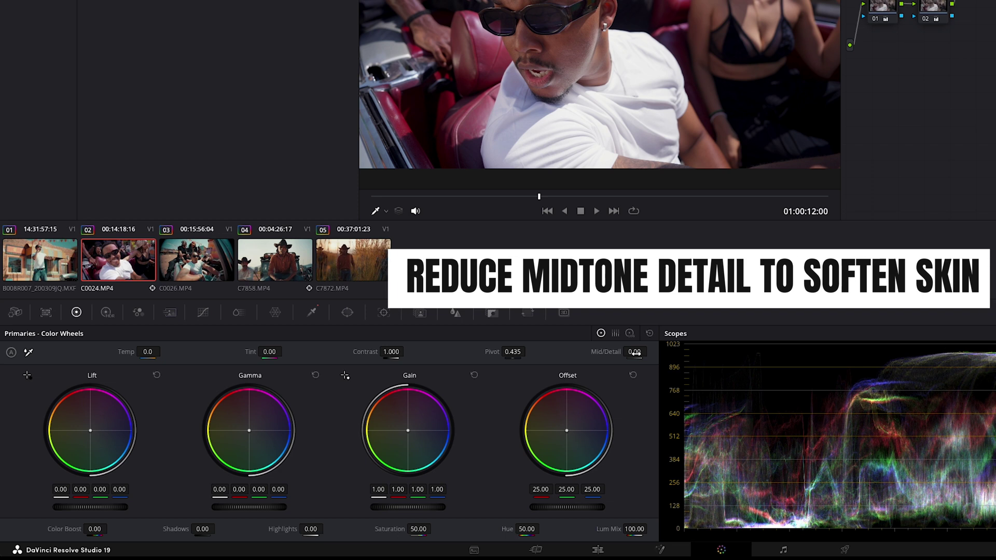
pyautogui.click(635, 352)
pyautogui.moveTo(633, 353); pyautogui.dragTo(626, 353)
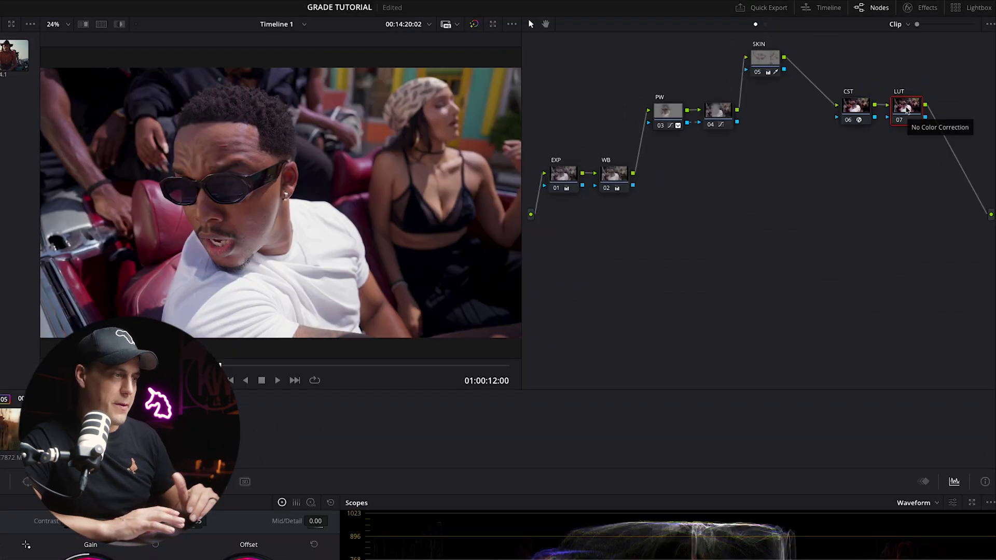
# Step: Apply the creative LUT from LUT > KYLE > WEBSITE LUTS to the LUT node 07
pyautogui.rightClick(907, 109)
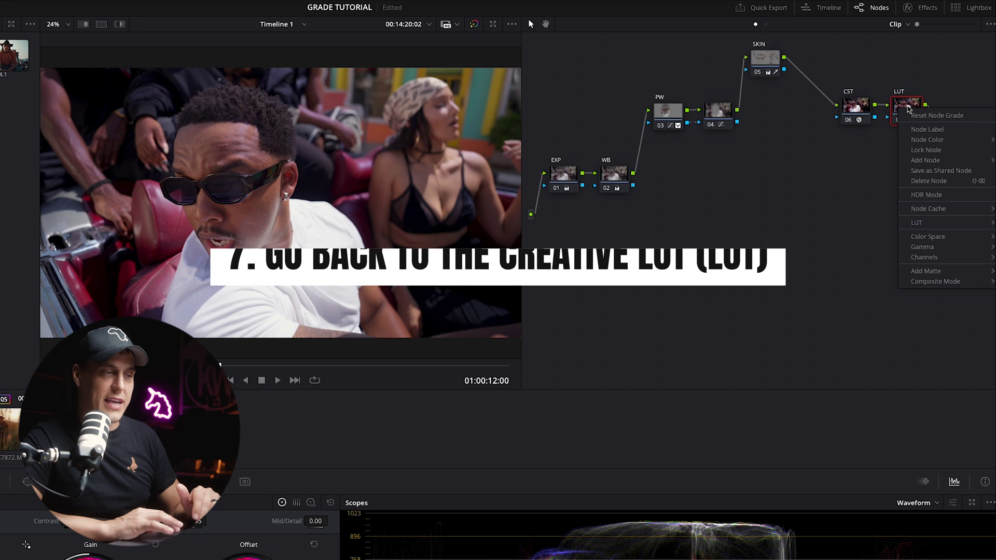
pyautogui.moveTo(929, 226)
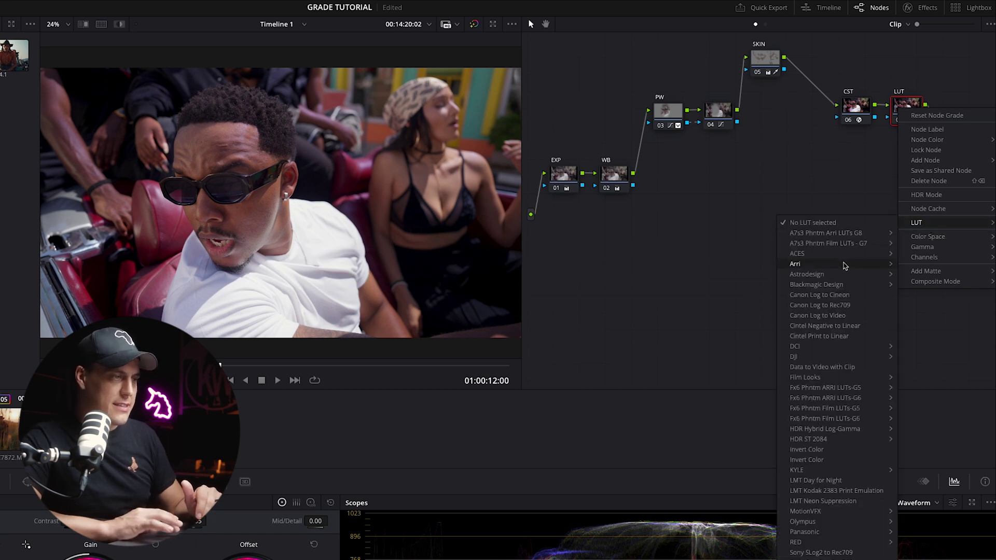
pyautogui.moveTo(808, 472)
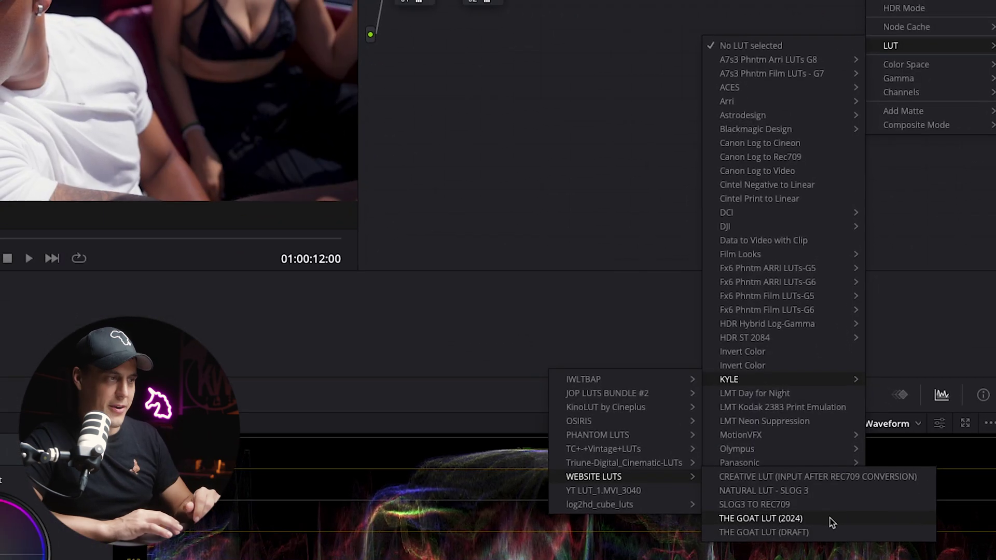
pyautogui.click(858, 559)
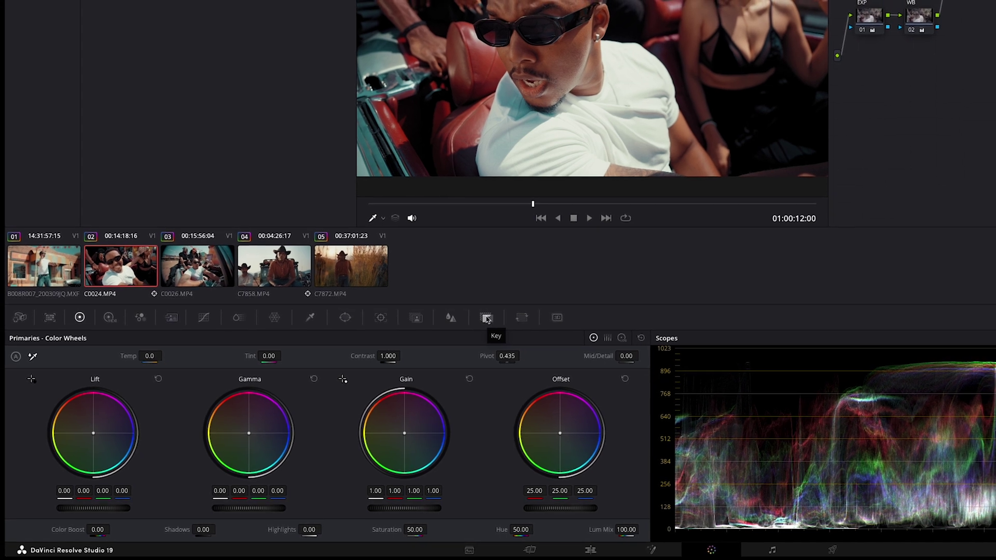
# Step: Drop the LUT node's Key Output Gain to zero, then raise it to about 70%
pyautogui.click(482, 319)
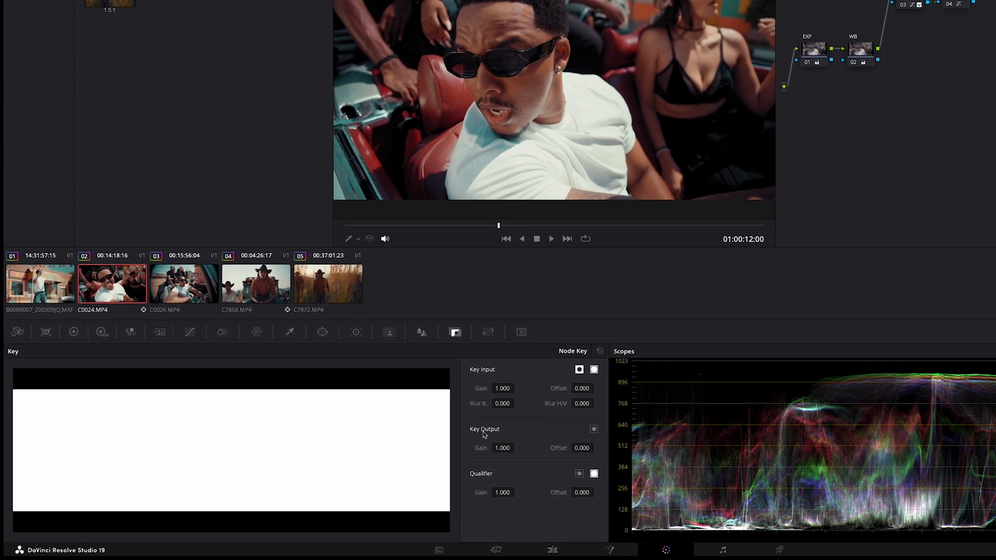
pyautogui.moveTo(497, 448)
pyautogui.mouseDown()
pyautogui.moveTo(467, 449)
pyautogui.moveTo(494, 451)
pyautogui.mouseUp()
pyautogui.moveTo(624, 236); pyautogui.dragTo(755, 269)
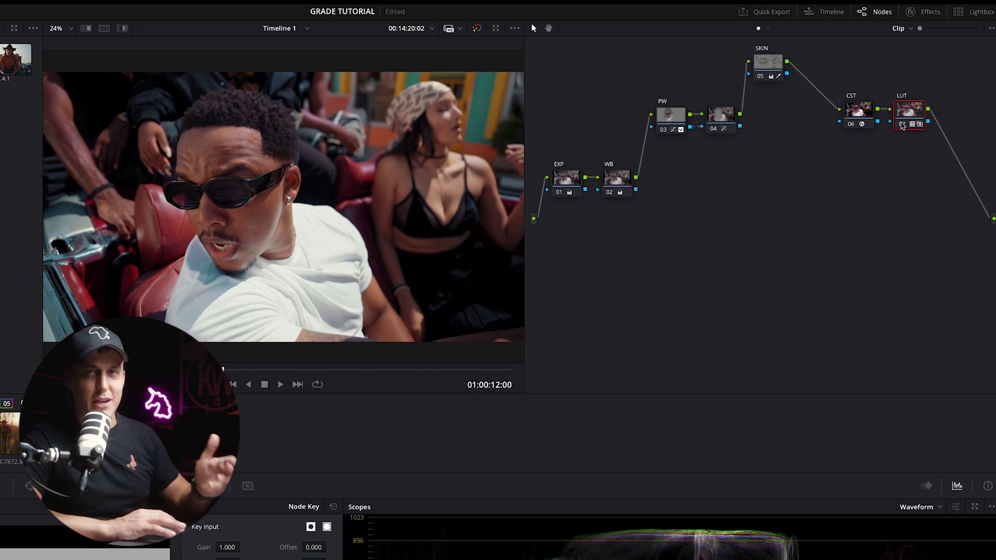
# Step: Bypass grades and play the clip to compare, then go to clip 03 and bypass again
pyautogui.hotkey('shift', 'd')
pyautogui.hotkey('shift', 'd')
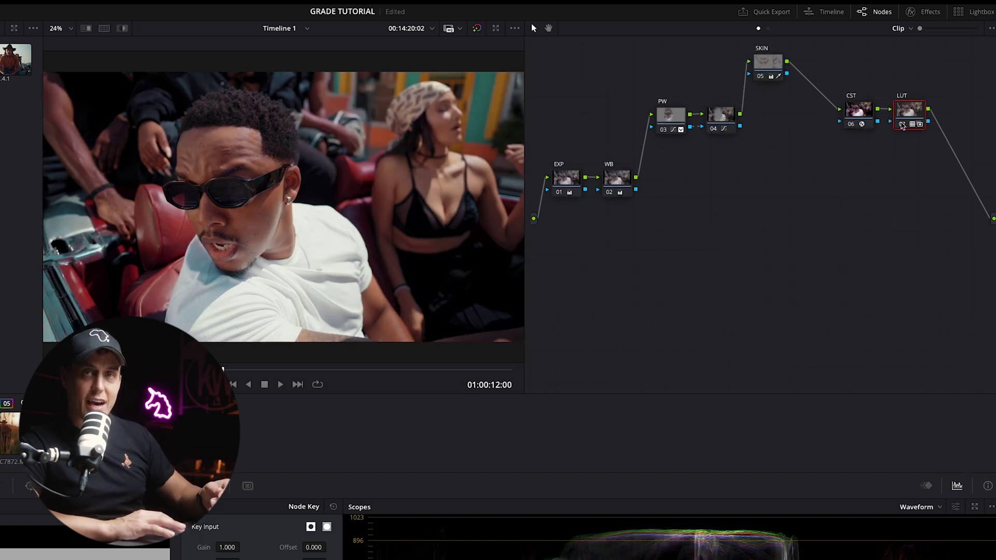
pyautogui.press('space')
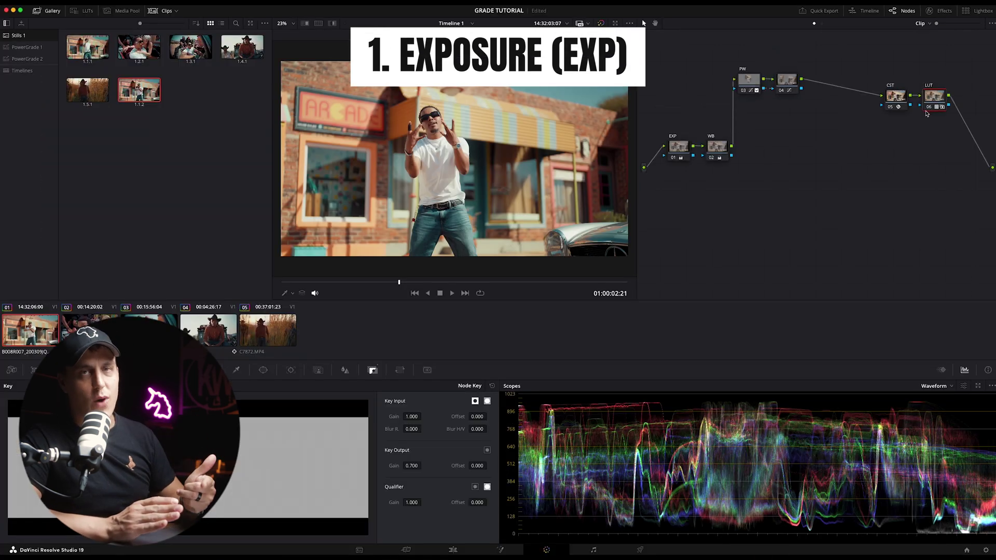
pyautogui.press('space')
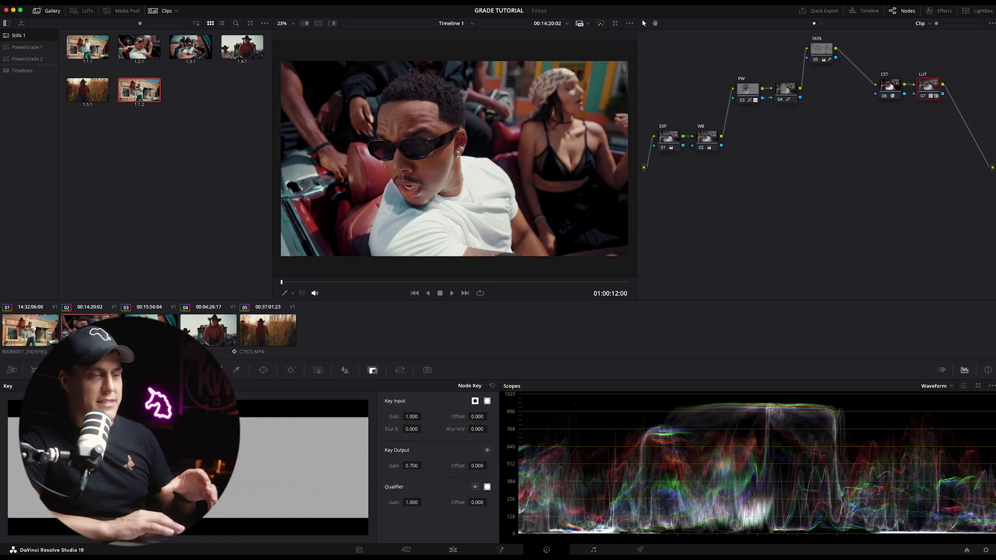
pyautogui.press('Down')
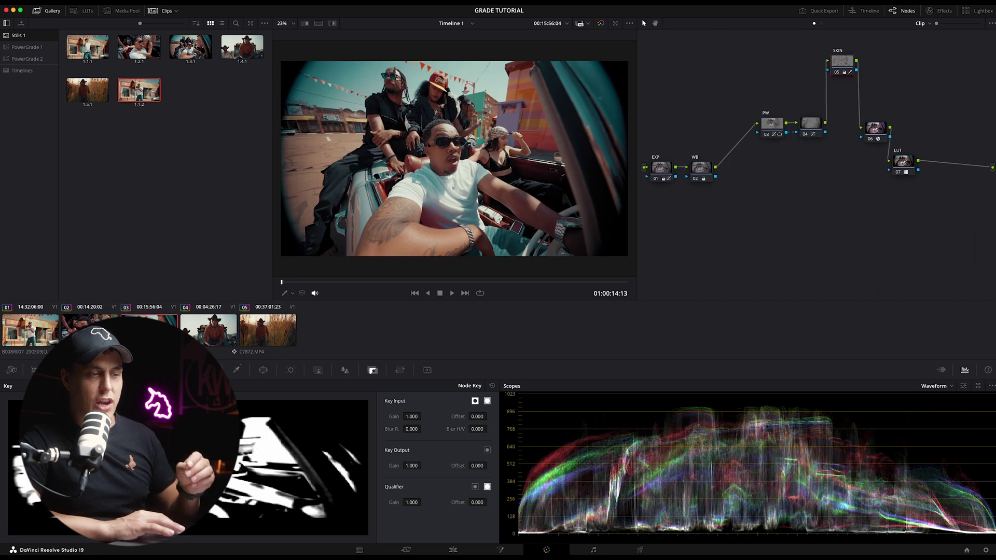
pyautogui.hotkey('shift', 'd')
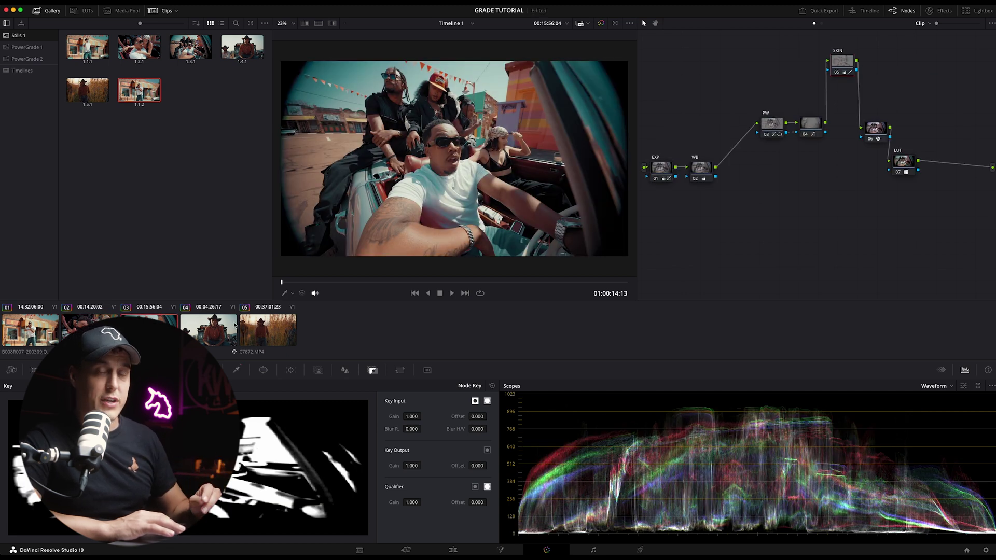